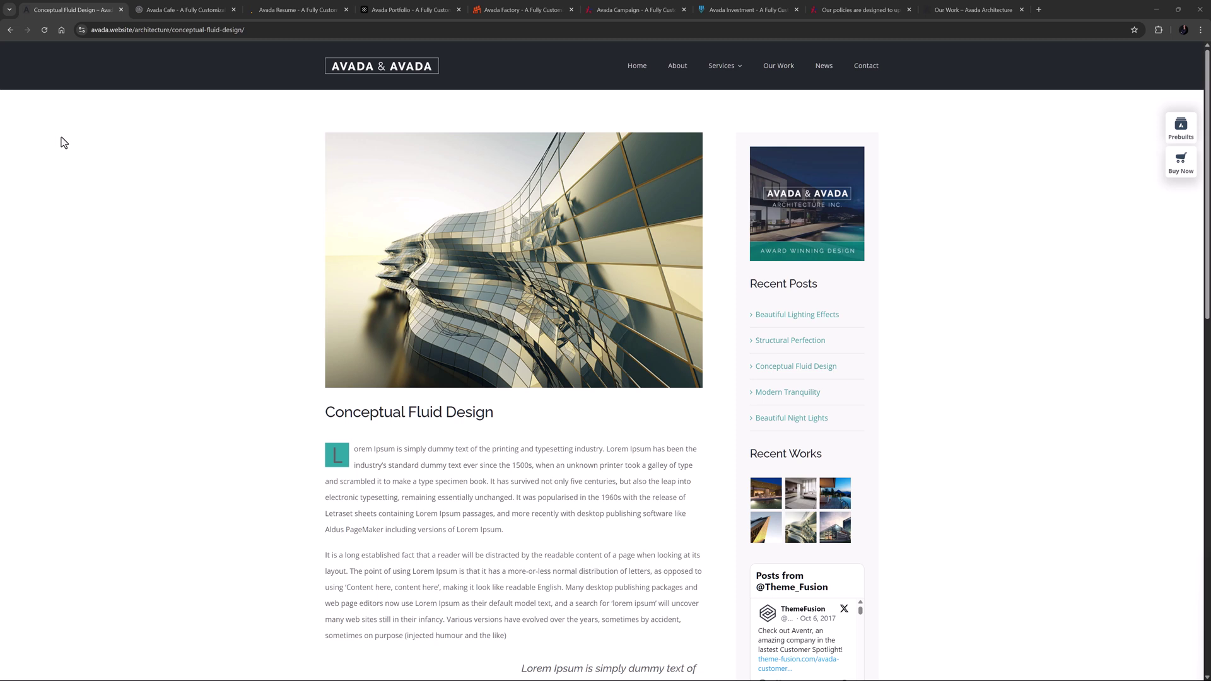
# - Look through the Avada Cafe and Resume demos, then switch to the Avada Portfolio demo home page
pyautogui.click(160, 10)
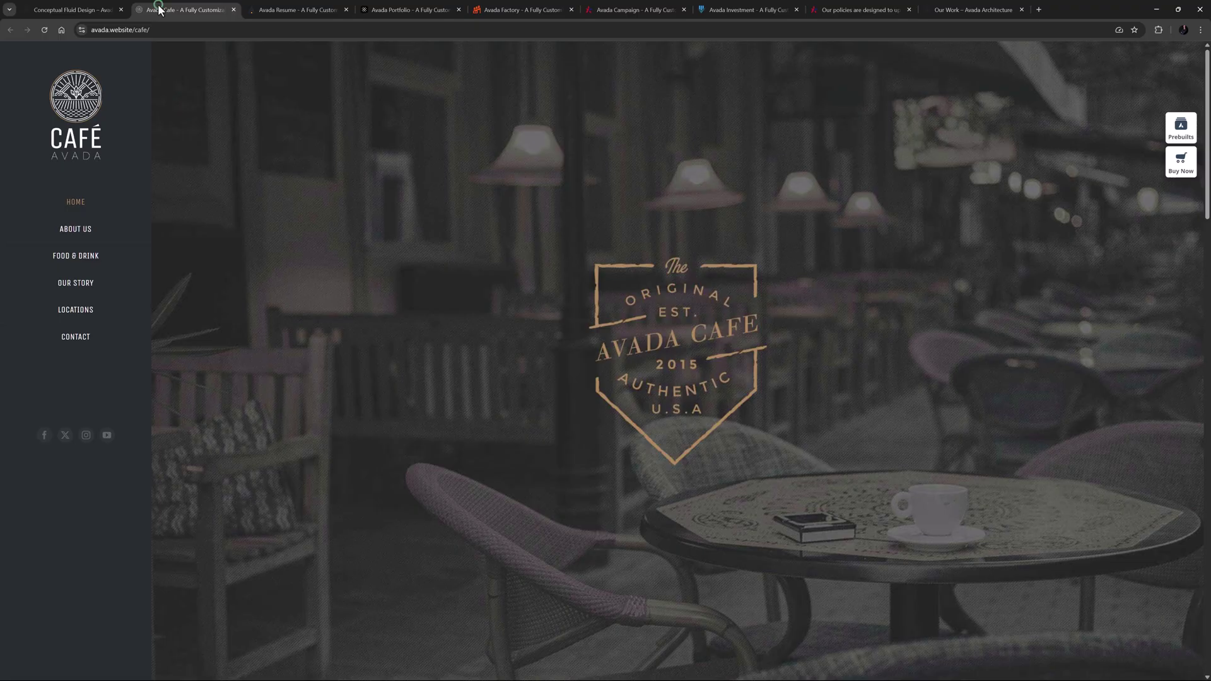
pyautogui.click(295, 9)
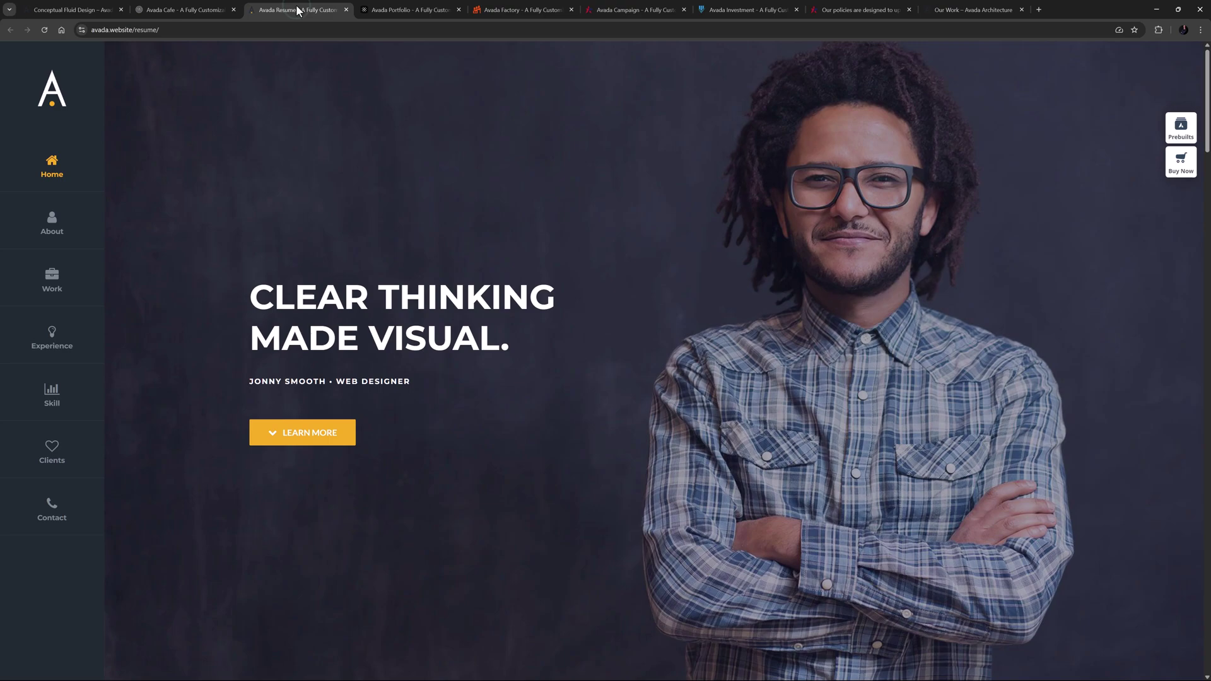
pyautogui.click(385, 11)
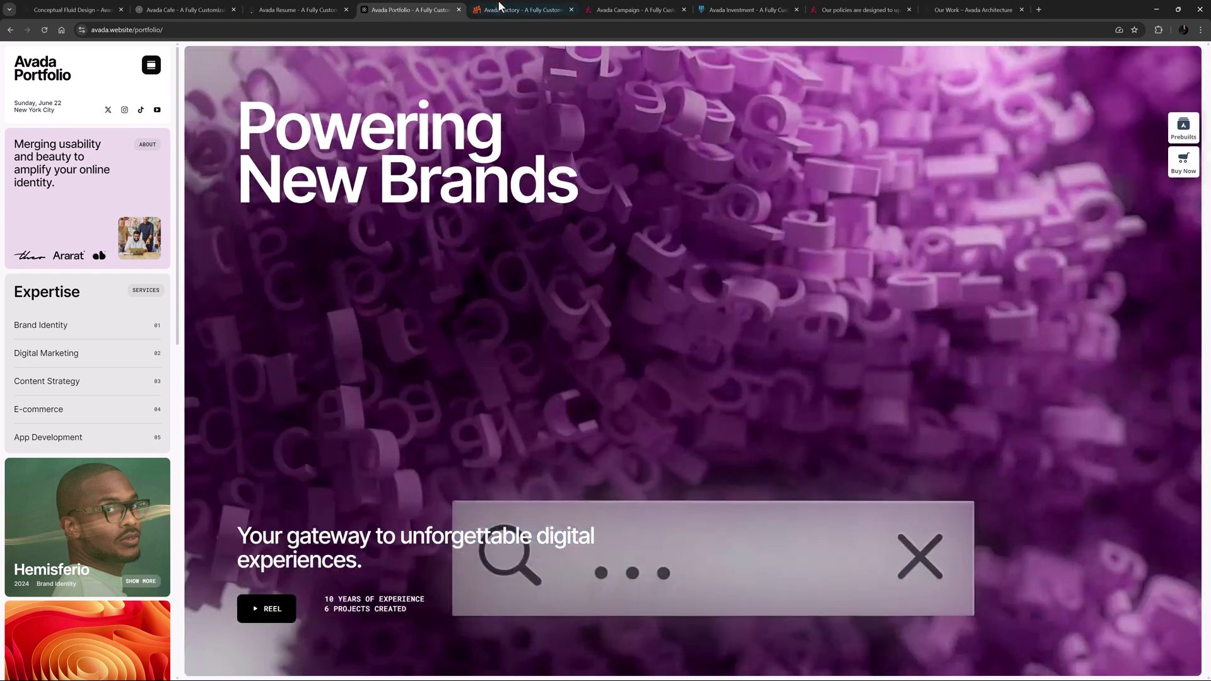
# - Browse the Factory, Campaign and Investment demos, then open the 'Our Policies Are Designed To Uplift All Communities' post
pyautogui.click(517, 11)
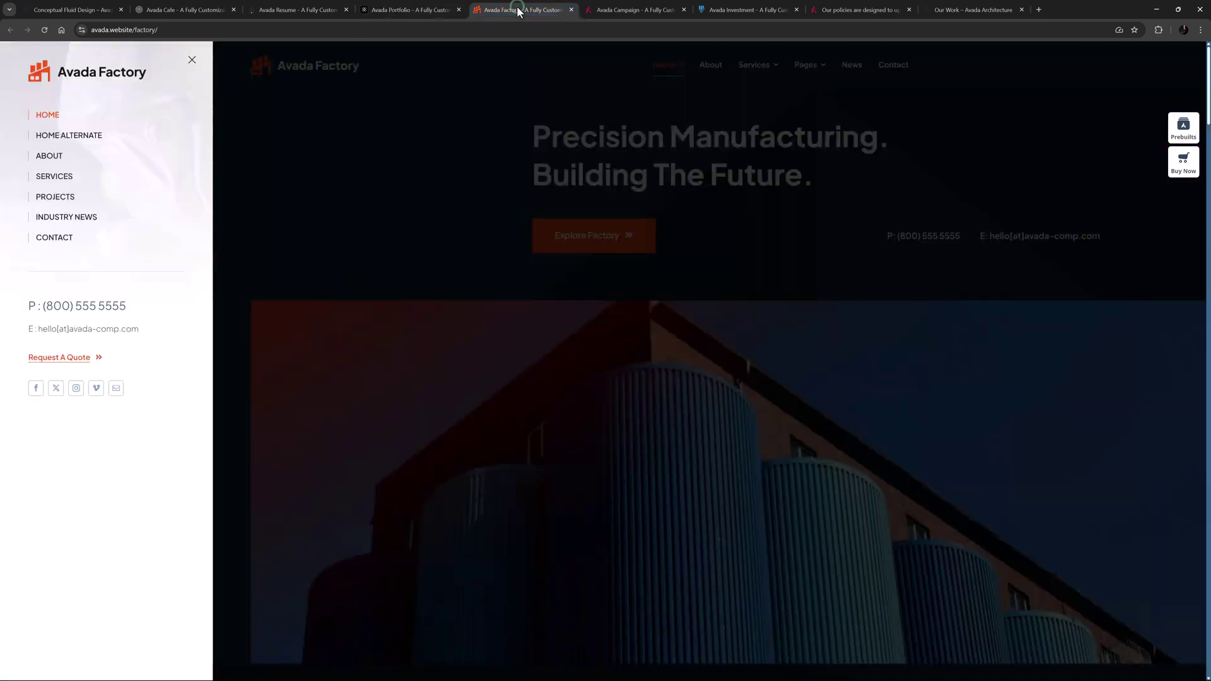
pyautogui.click(616, 11)
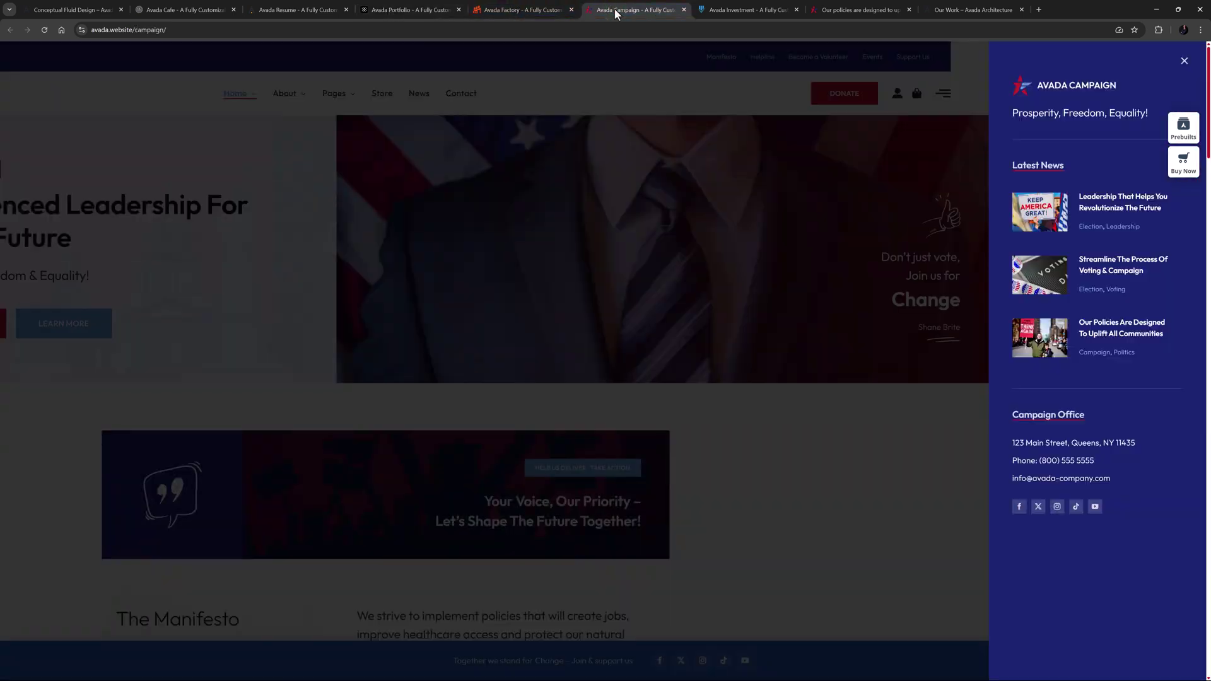
pyautogui.click(724, 12)
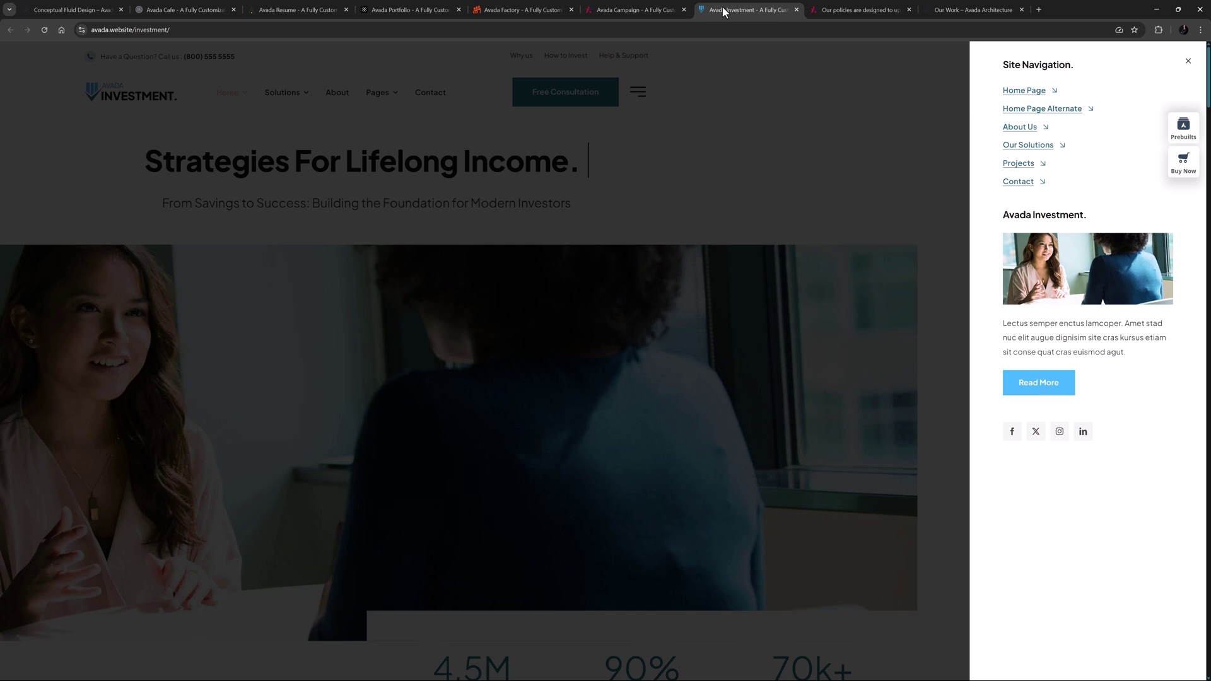
pyautogui.click(903, 15)
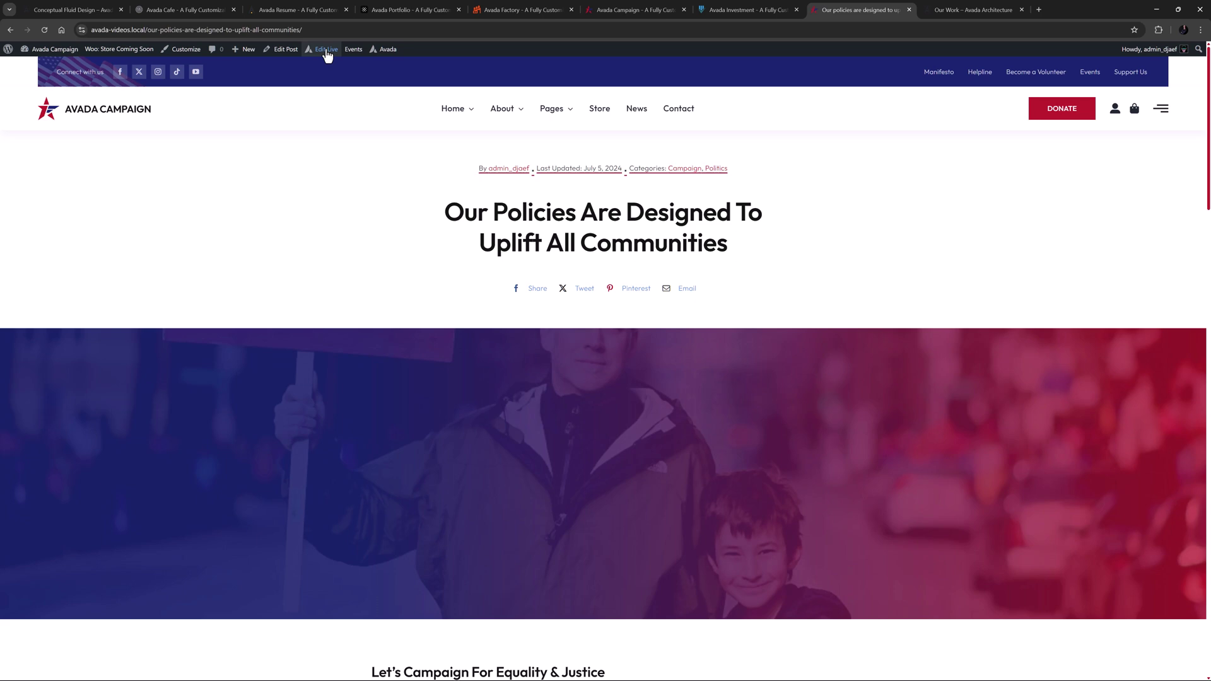
# - Launch live editing of the Single Post Content layout section from the admin bar's Edit Live menu
pyautogui.moveTo(323, 54)
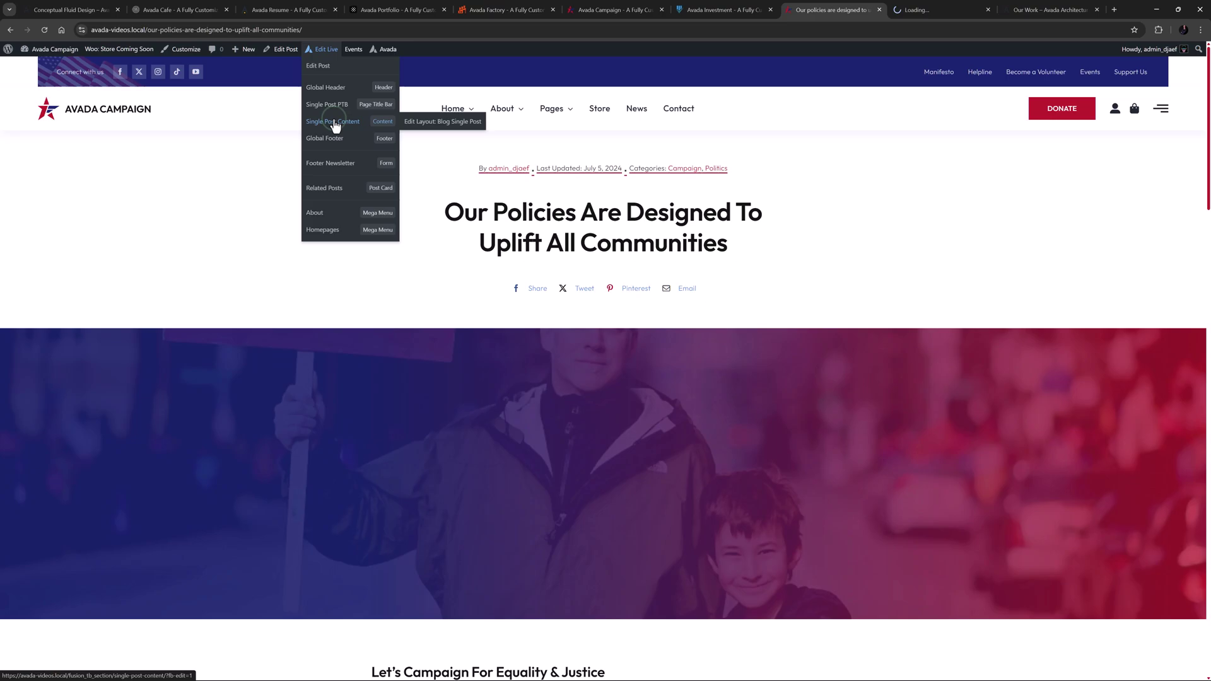
pyautogui.click(335, 126)
pyautogui.click(924, 6)
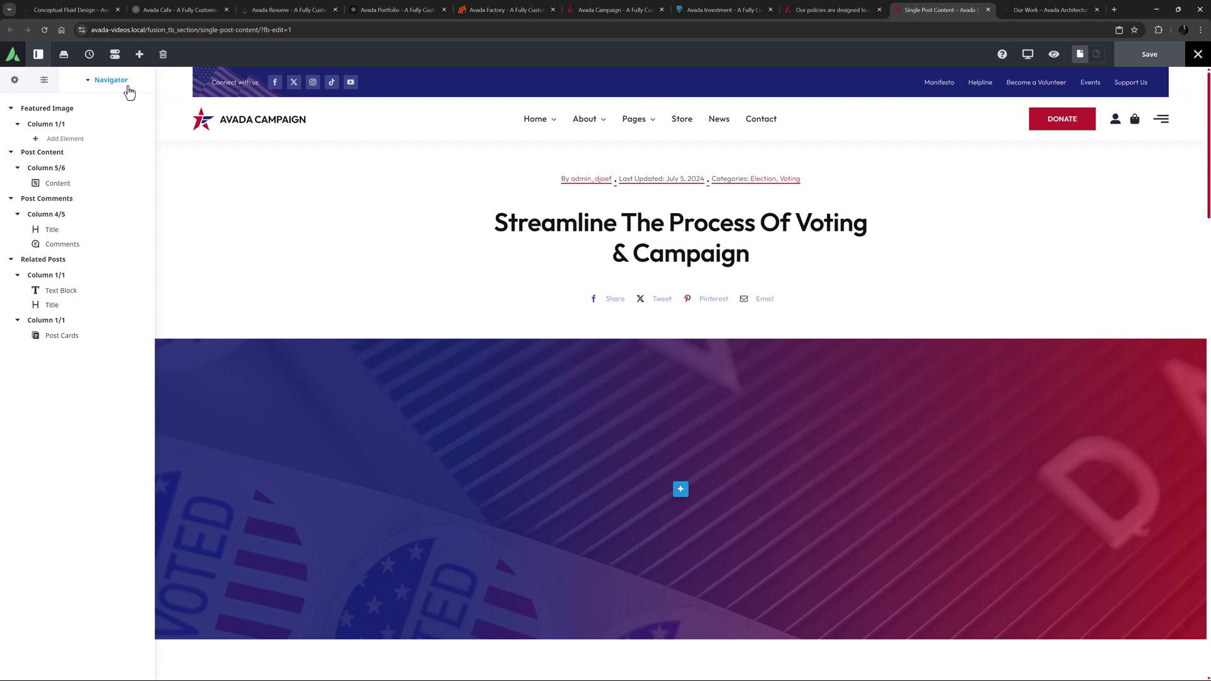
# - Collapse the Navigator to Featured Image, Post Content, Post Comments and Related Posts, then focus Post Content
pyautogui.click(89, 81)
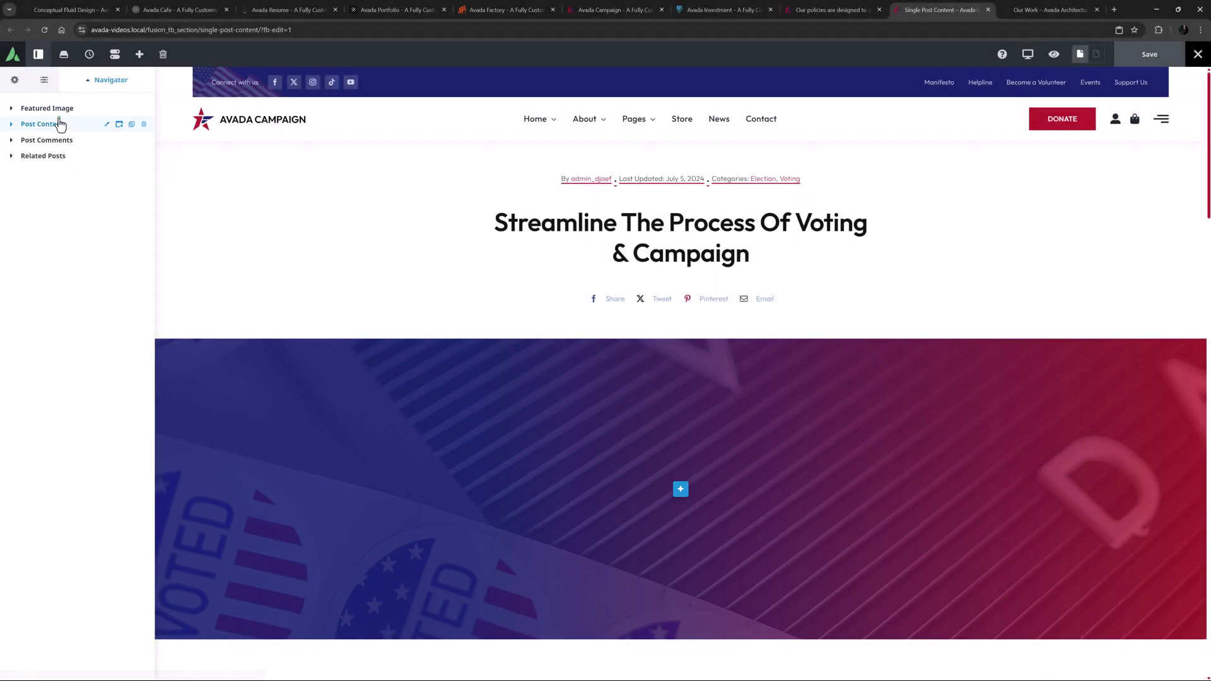
pyautogui.click(60, 124)
pyautogui.click(56, 140)
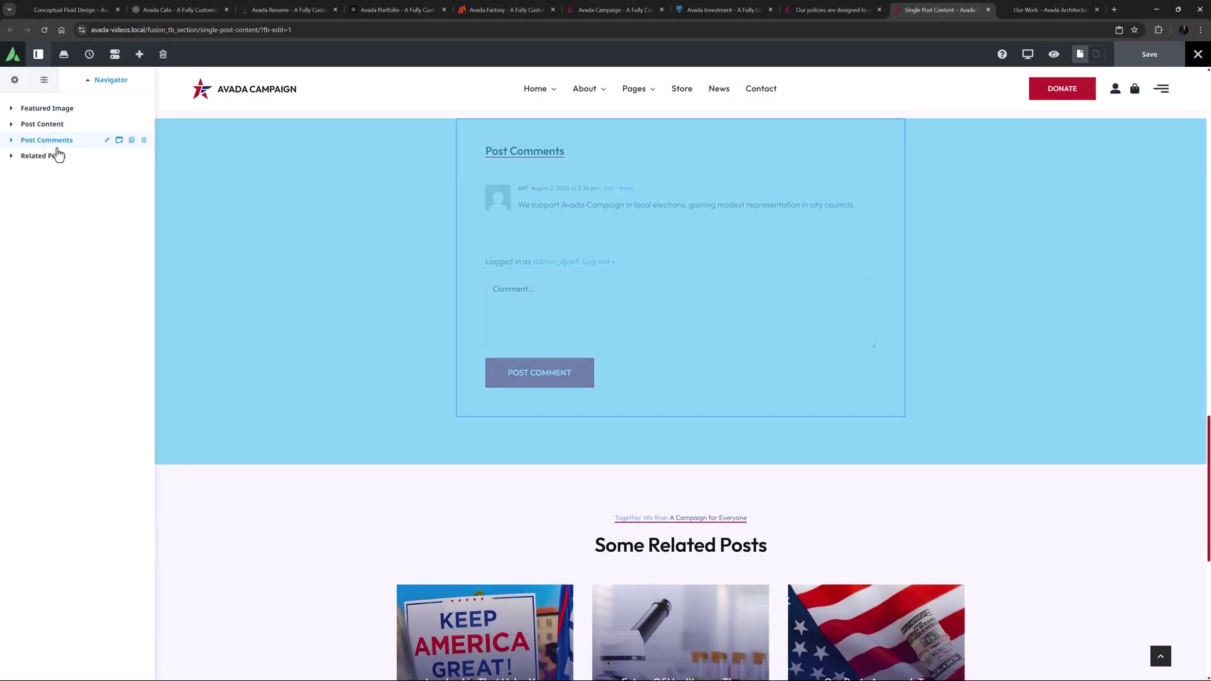
pyautogui.click(58, 155)
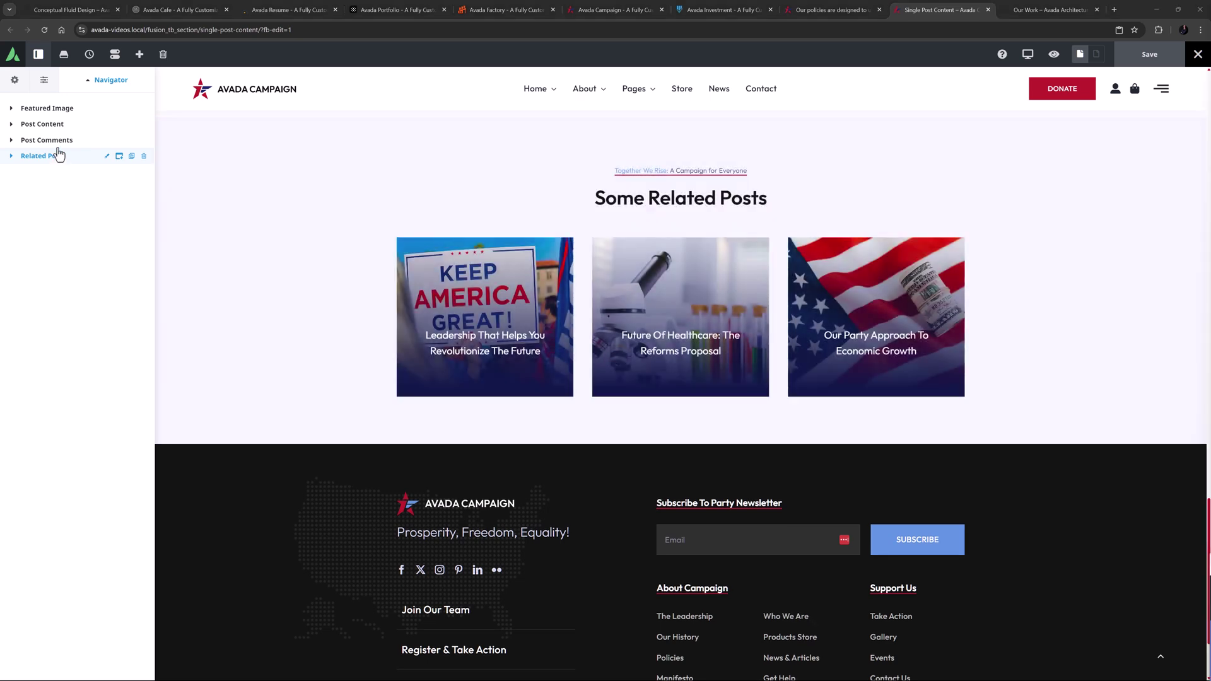
pyautogui.click(58, 125)
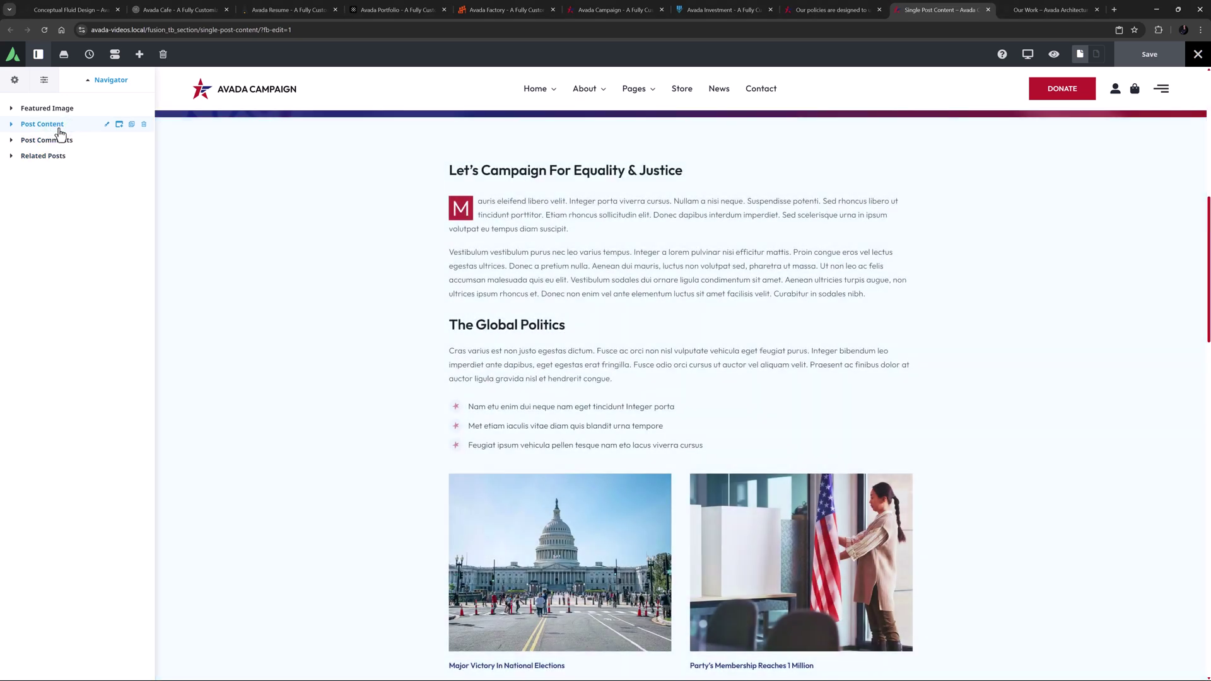
pyautogui.moveTo(445, 168)
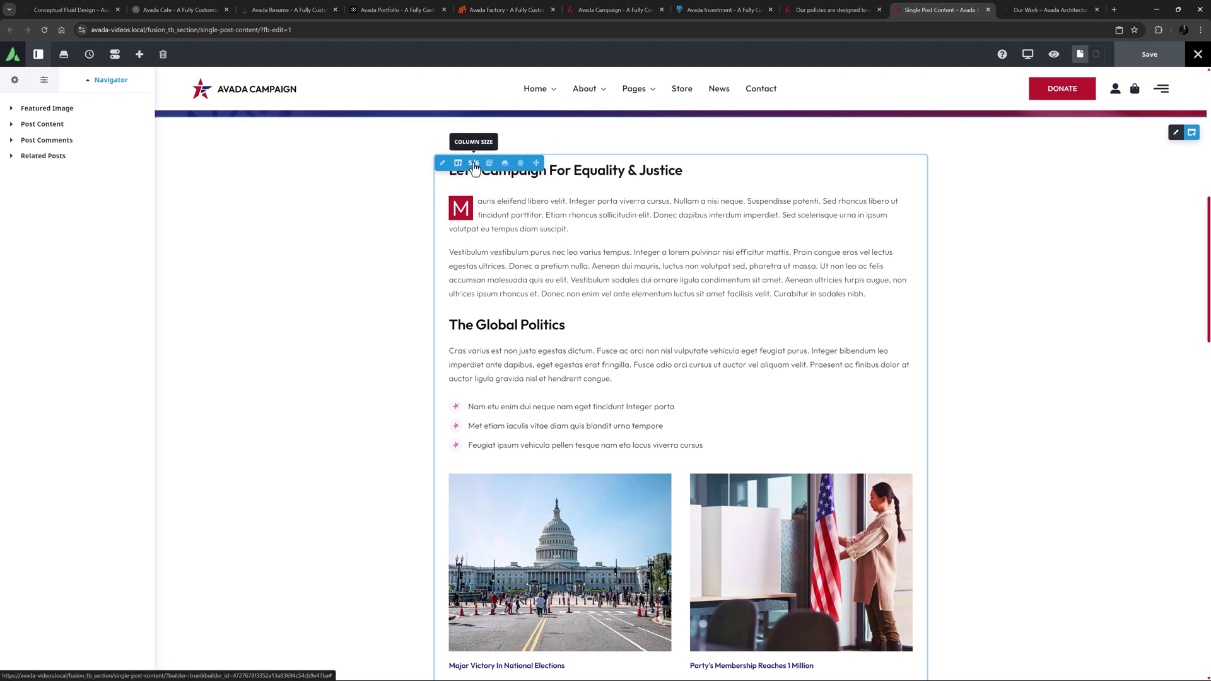
# - Resize the post content column to 3/4, add an empty 1/4 column beside it, and open its options
pyautogui.click(475, 163)
pyautogui.click(479, 143)
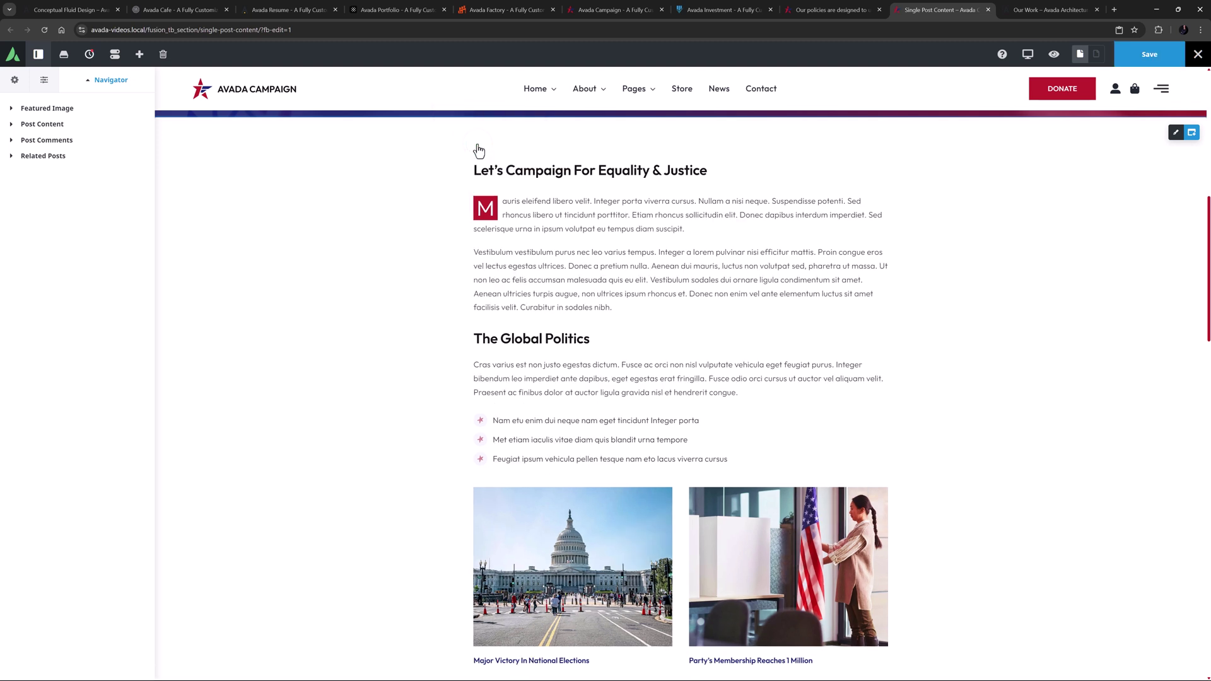
pyautogui.click(482, 166)
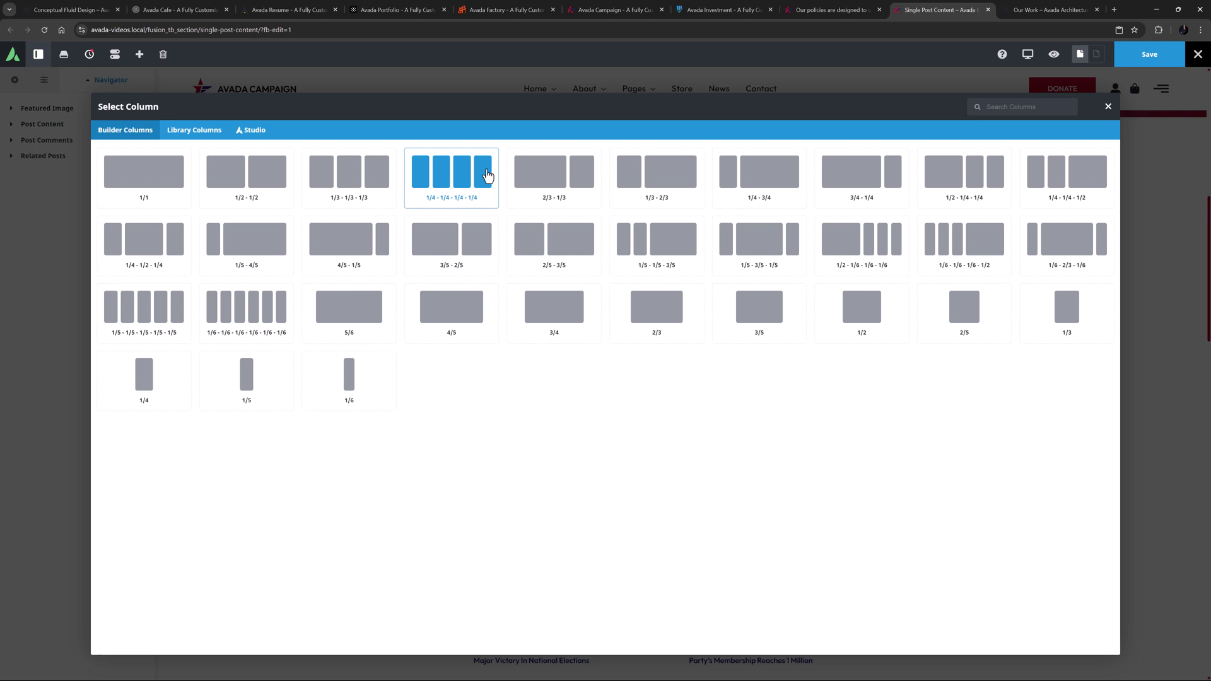
pyautogui.click(127, 402)
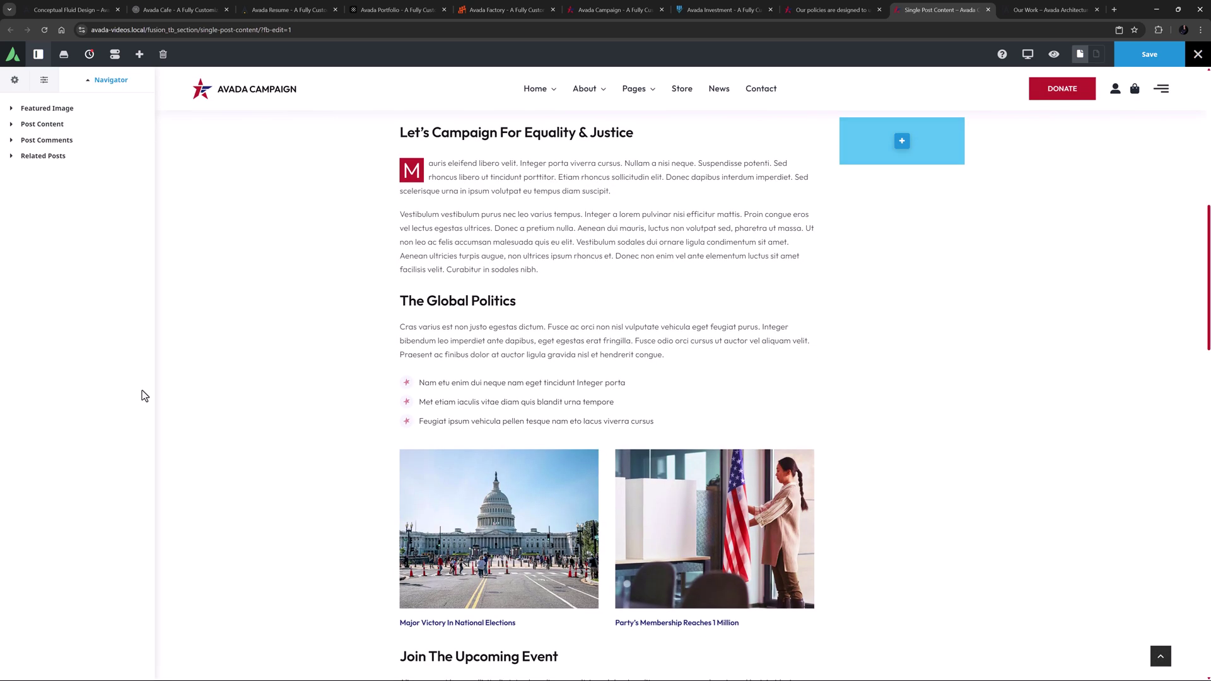
pyautogui.click(846, 126)
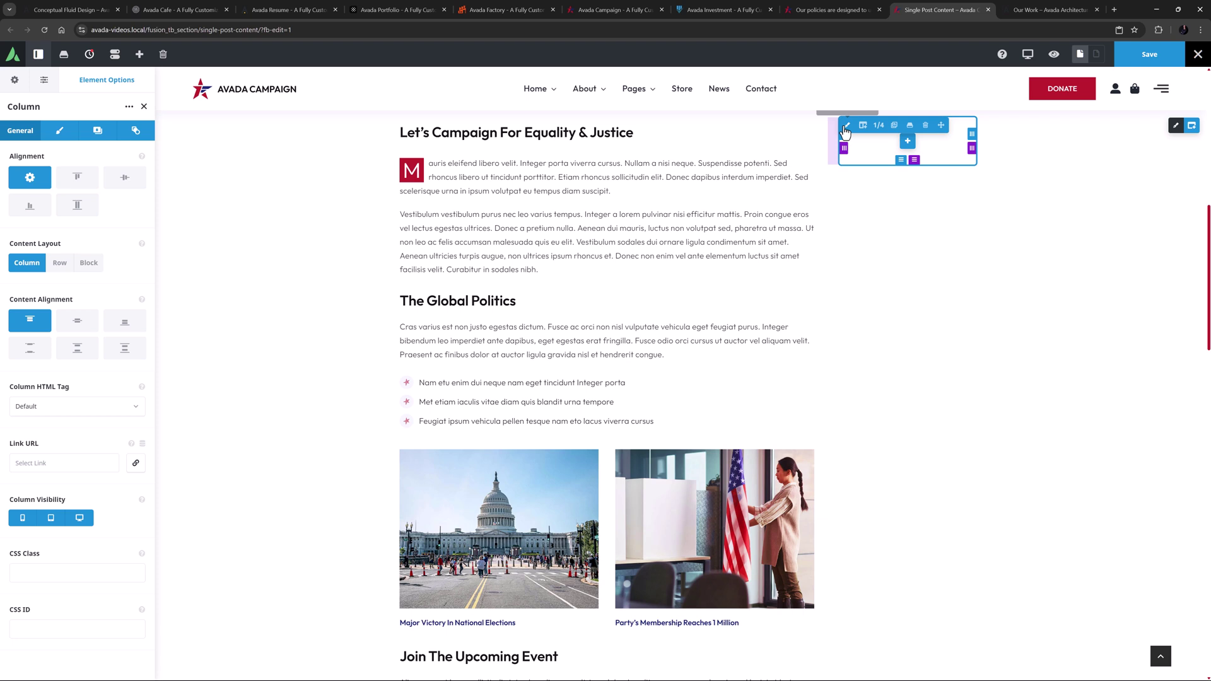
# - Switch Position Sticky On in the quarter column's Extras settings, checking its help description
pyautogui.click(136, 131)
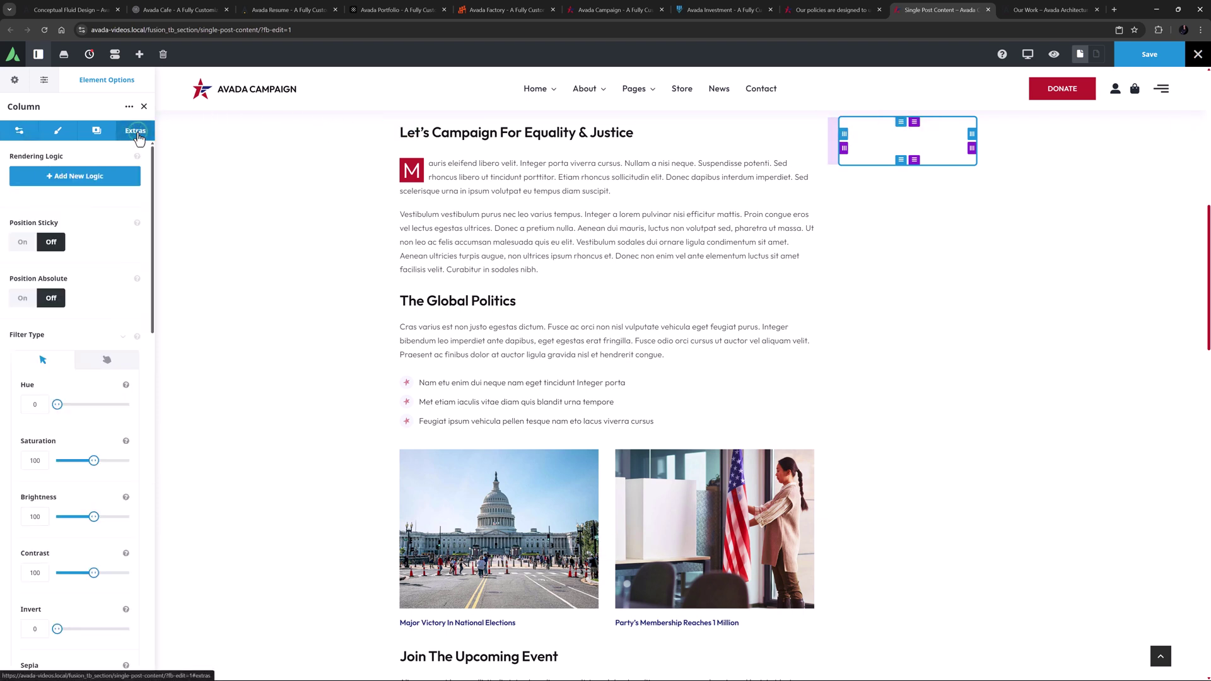
pyautogui.click(24, 243)
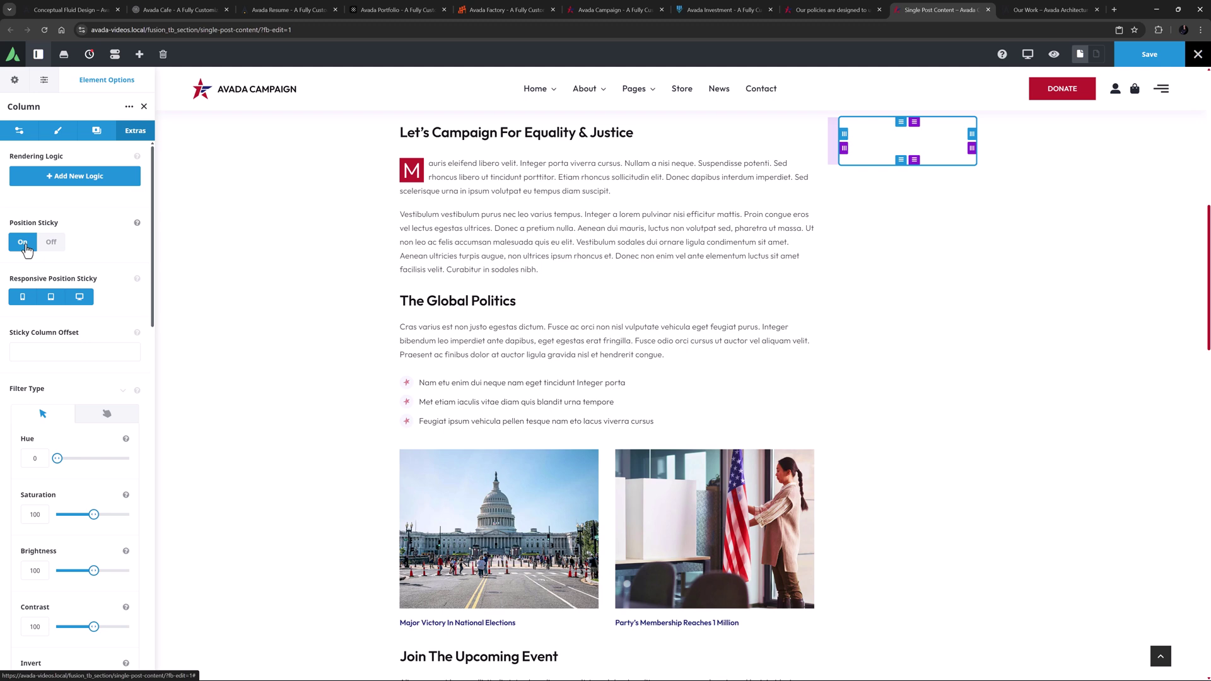
pyautogui.click(137, 223)
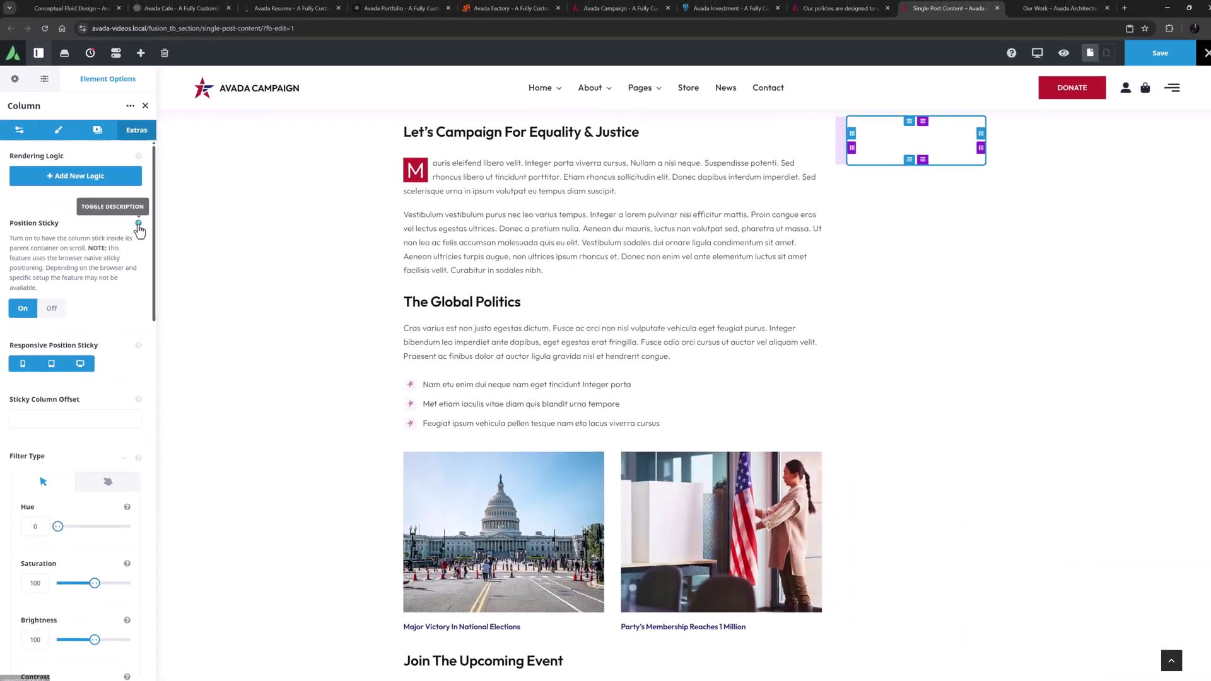
pyautogui.click(281, 259)
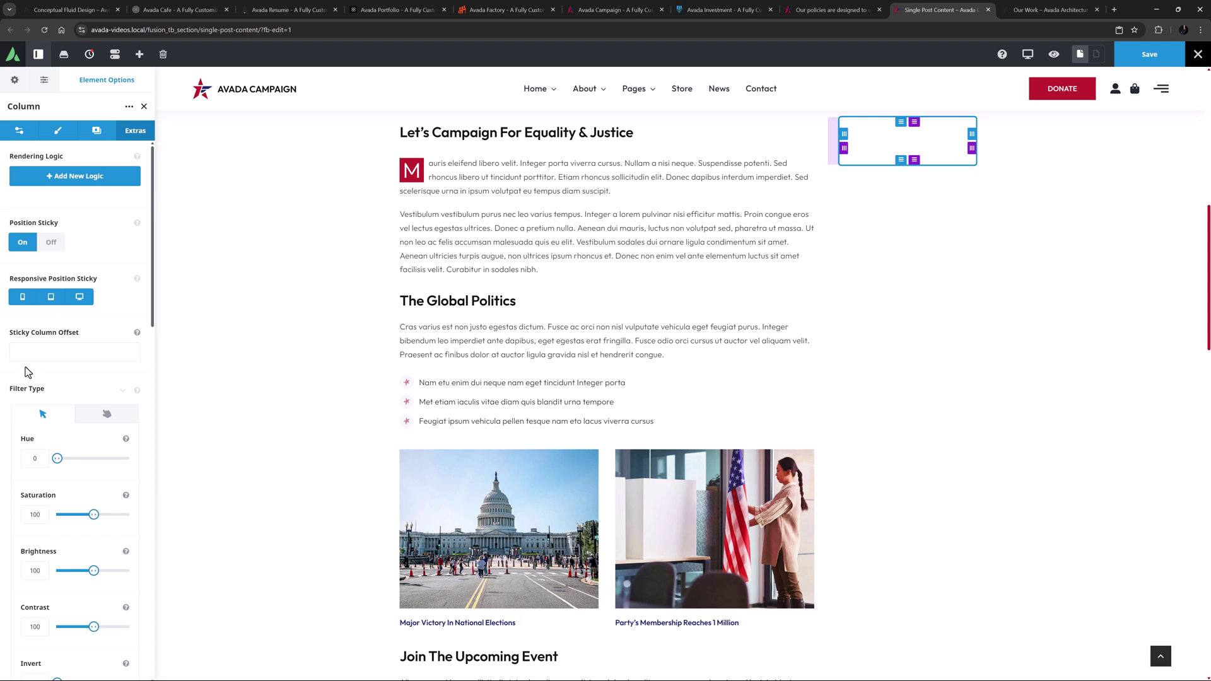
# - Set the Sticky Column Offset to 150px
pyautogui.click(32, 351)
pyautogui.write('150px')
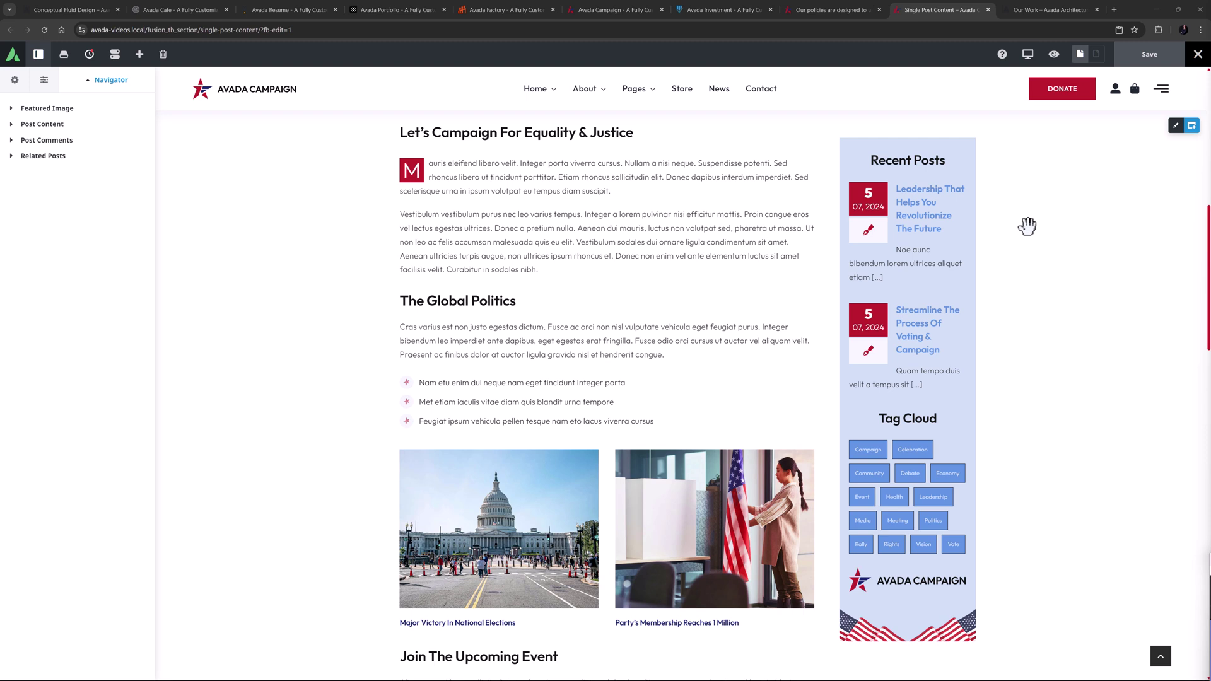
# - Scroll down the live policies post to watch the sticky sidebar, then jump back to the top
pyautogui.click(815, 9)
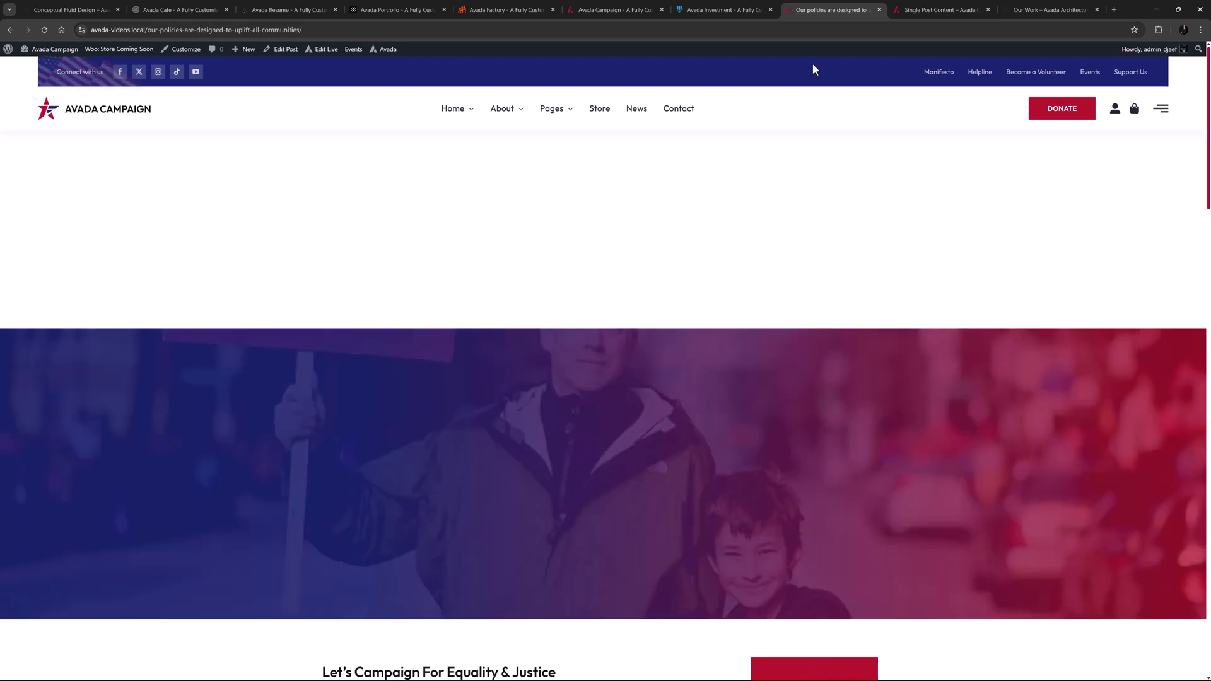
pyautogui.scroll(-5, 857, 317)
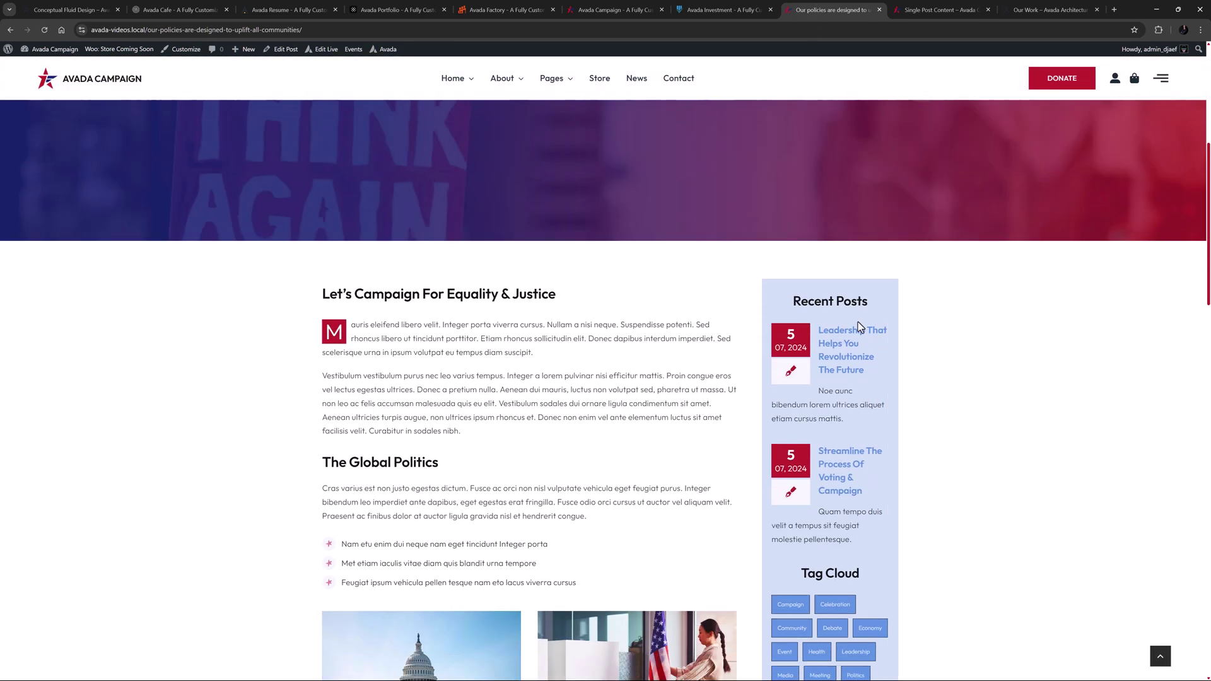
pyautogui.scroll(-3, 858, 323)
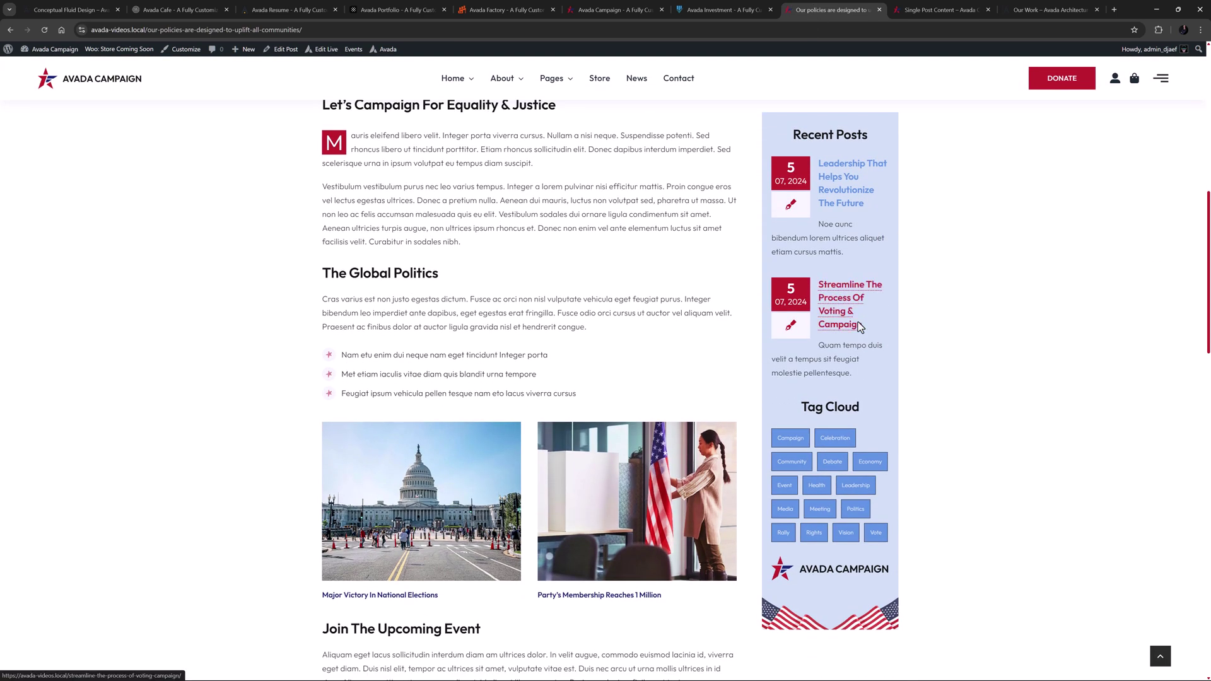
pyautogui.scroll(-3, 859, 326)
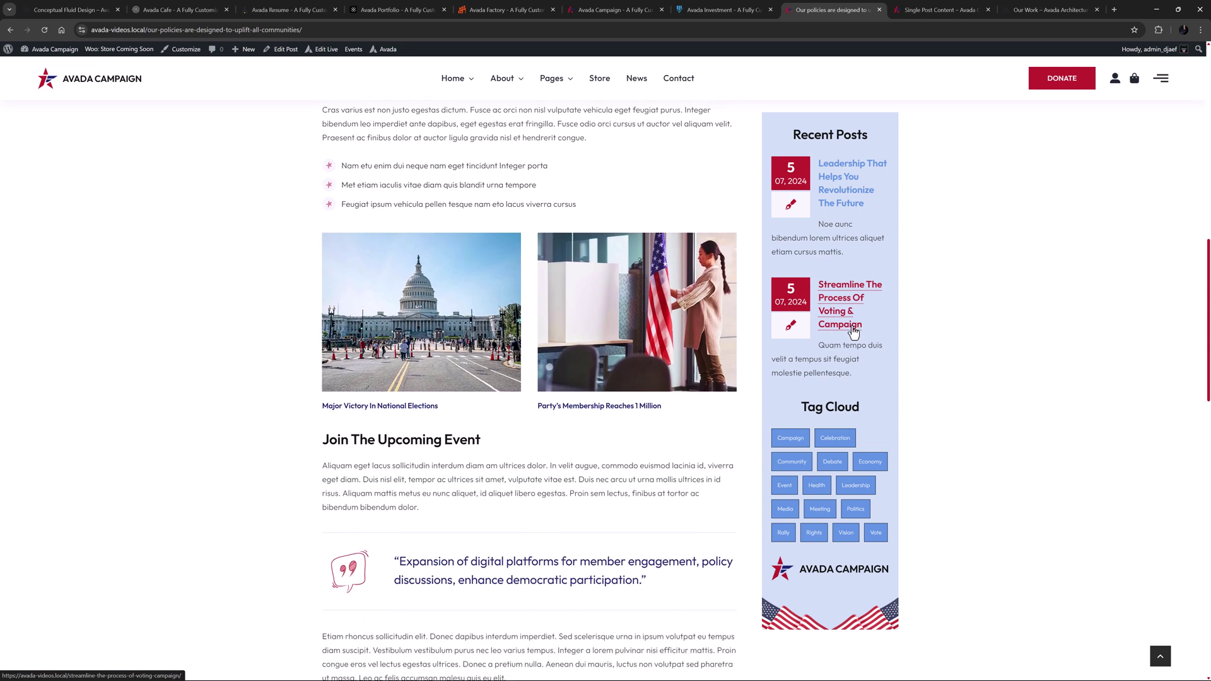
pyautogui.scroll(-8, 852, 327)
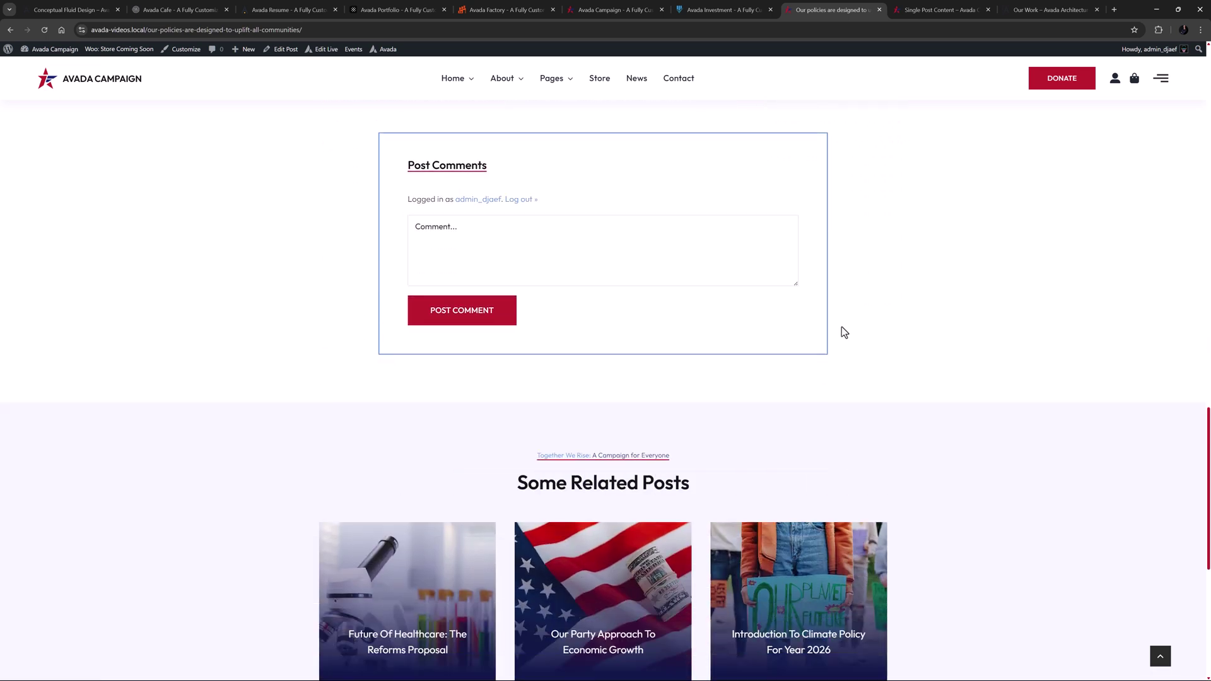
pyautogui.scroll(-4, 843, 327)
pyautogui.scroll(-2, 842, 342)
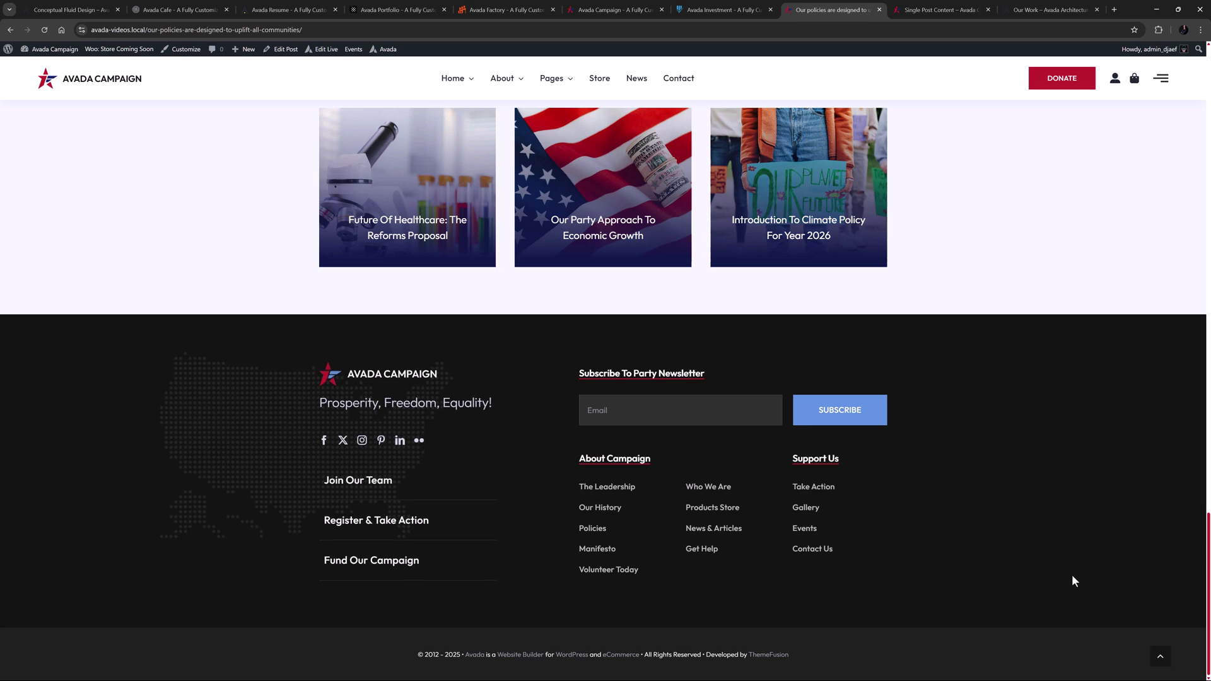
pyautogui.click(1155, 658)
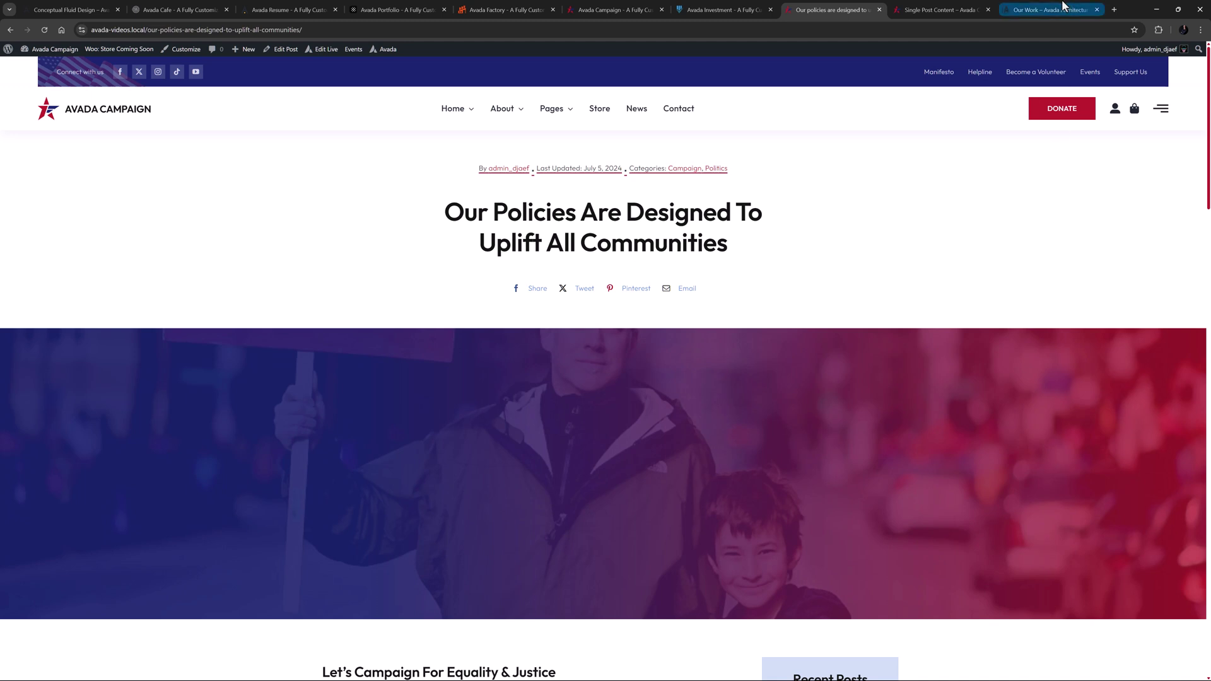
# - Create a new Avada layout named 'Page Sidebar' on the Layouts admin page
pyautogui.click(1058, 9)
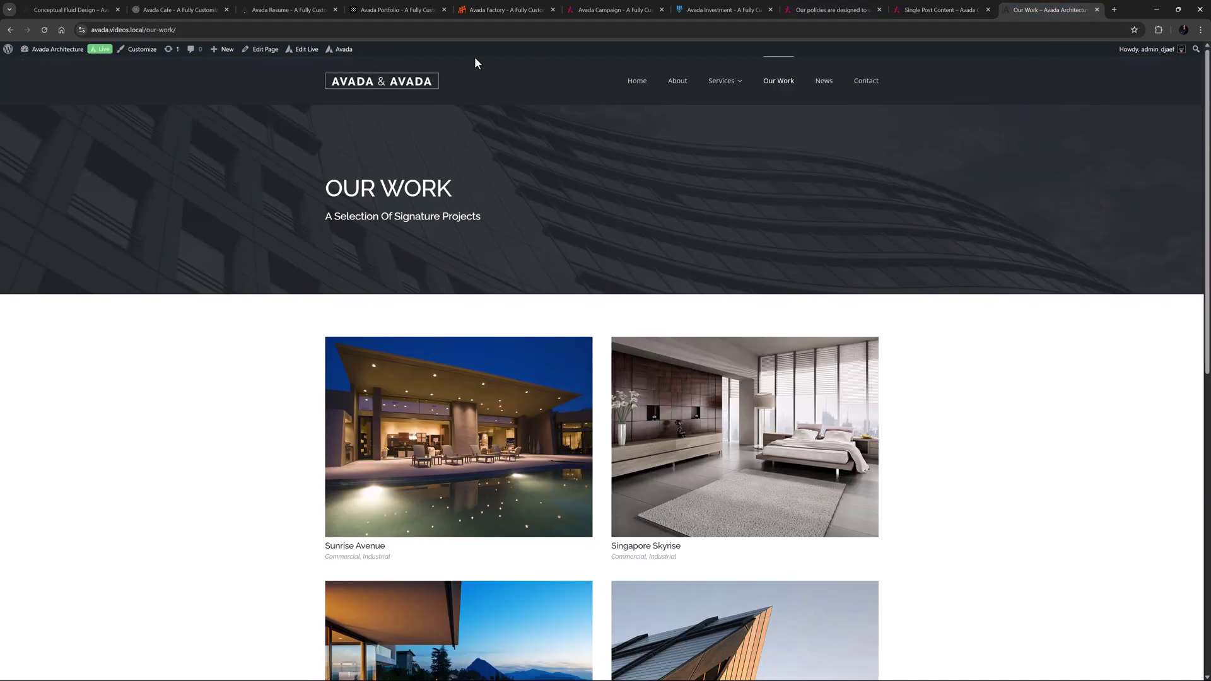
pyautogui.moveTo(341, 49)
pyautogui.middleClick(350, 116)
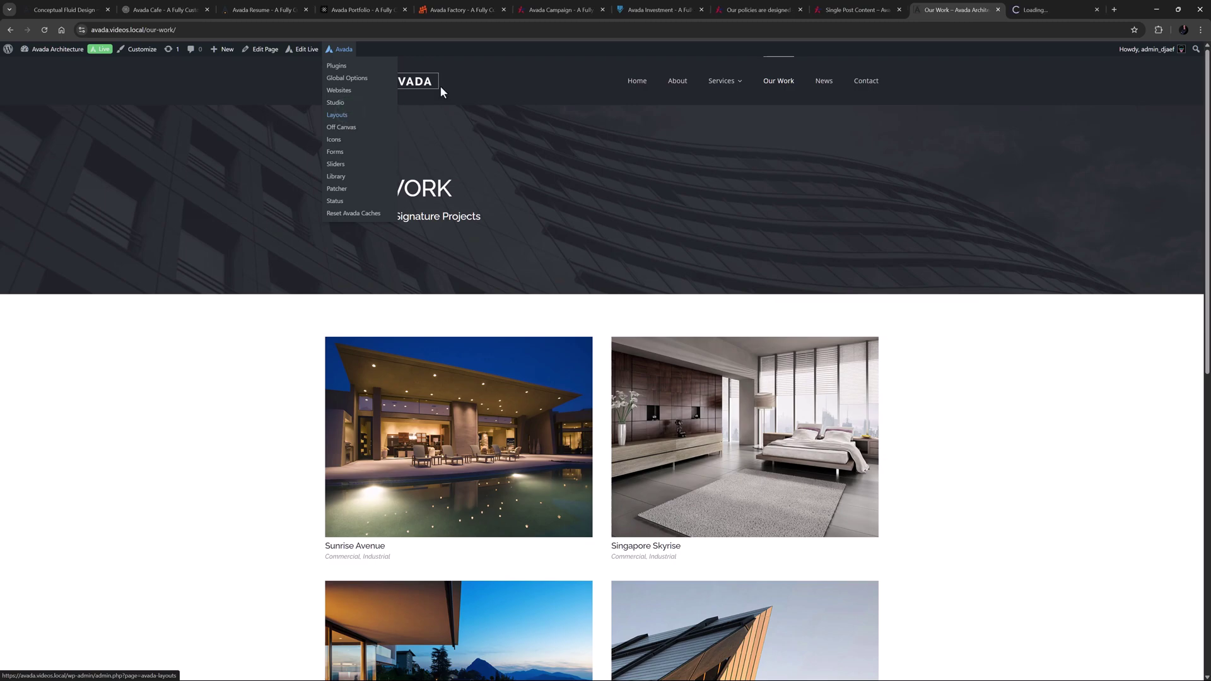
pyautogui.click(1046, 9)
pyautogui.click(404, 288)
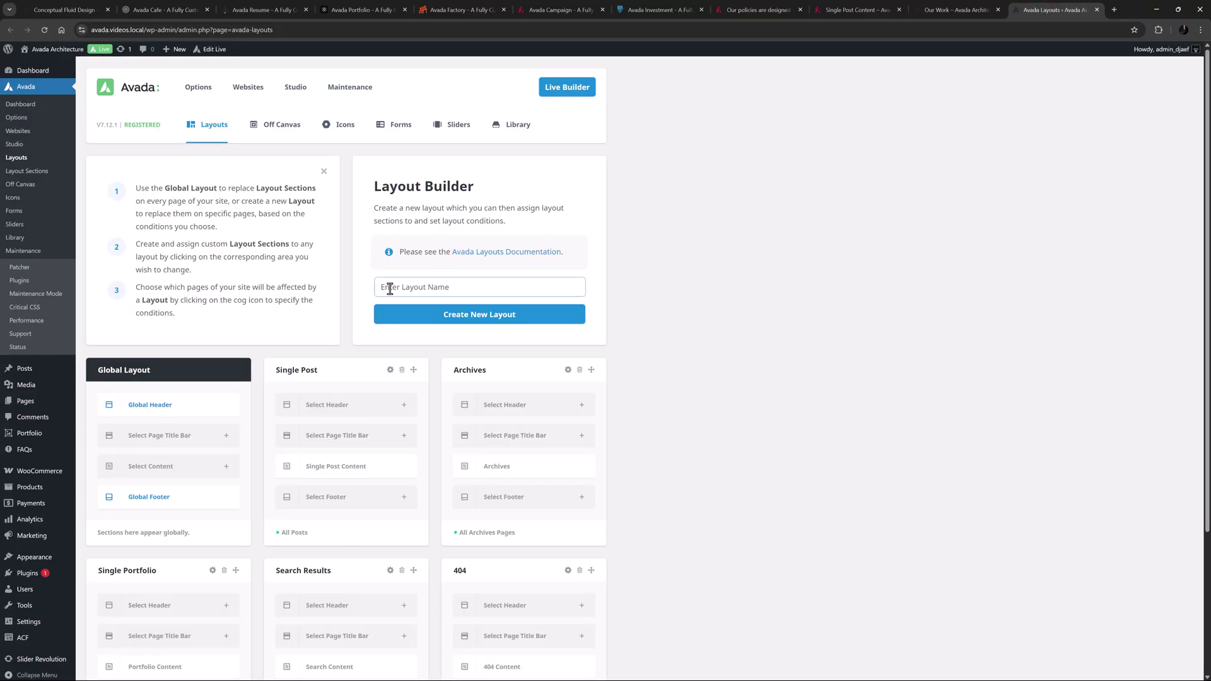
pyautogui.write('Page Sidebar')
pyautogui.click(435, 317)
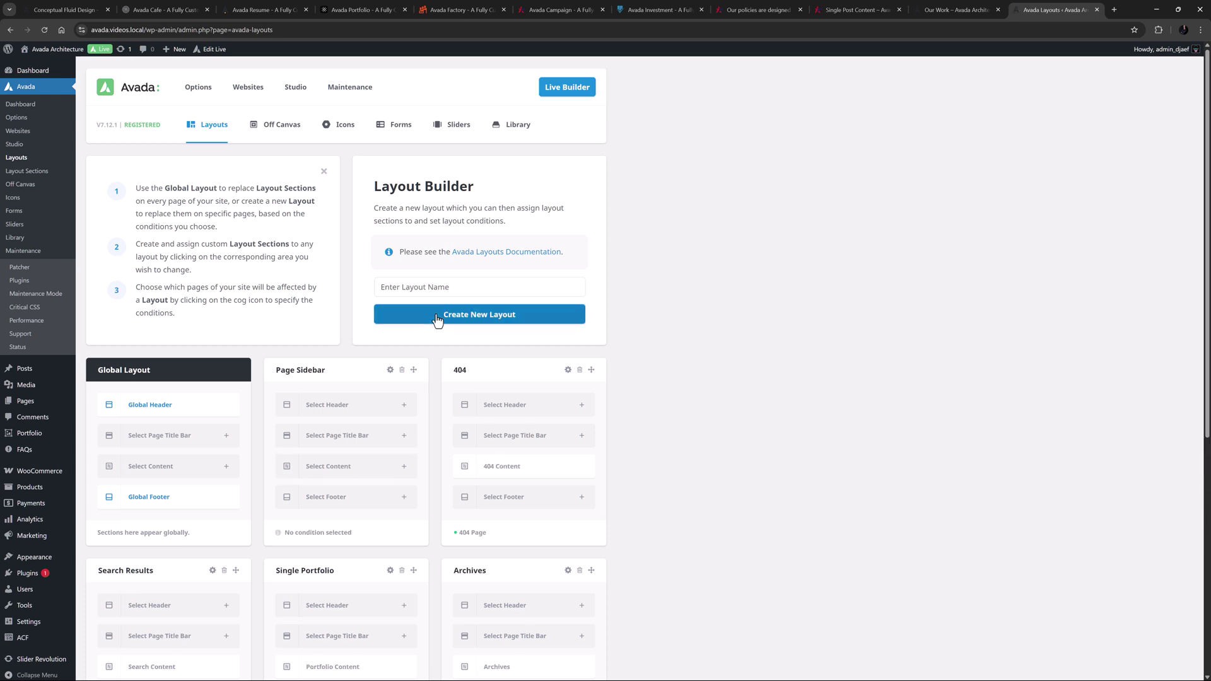
# - Set the Page Sidebar layout's conditions to apply only to the Our Work page
pyautogui.click(333, 533)
pyautogui.click(448, 154)
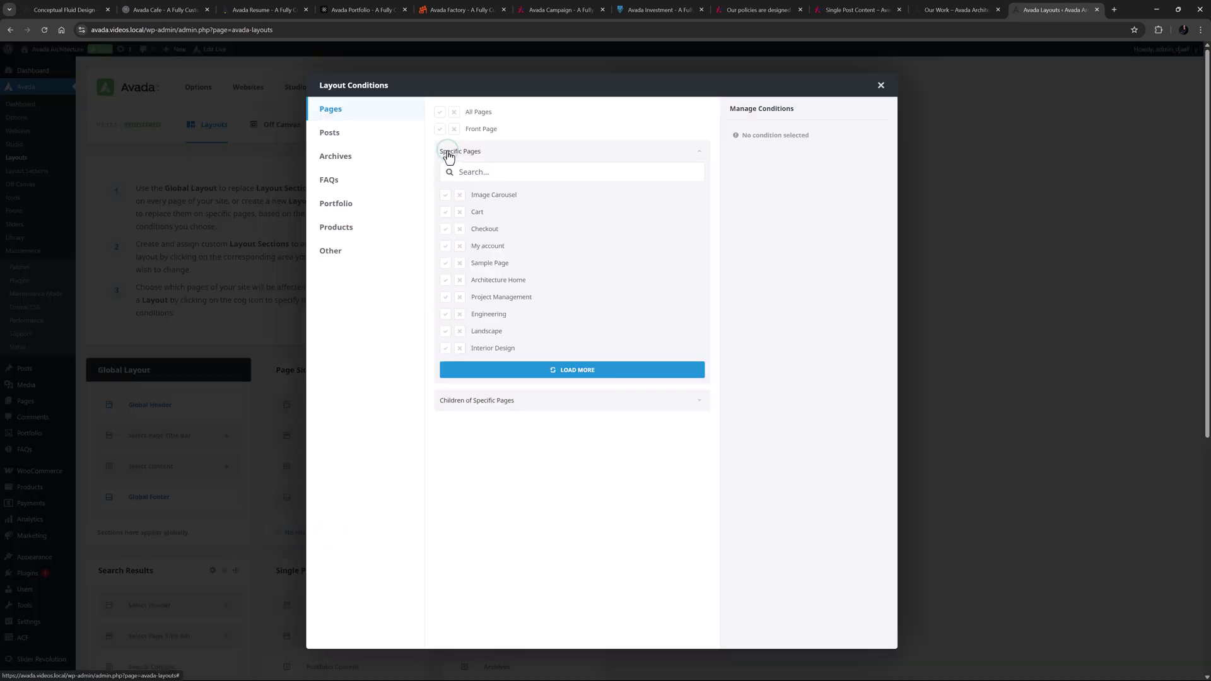
pyautogui.click(467, 378)
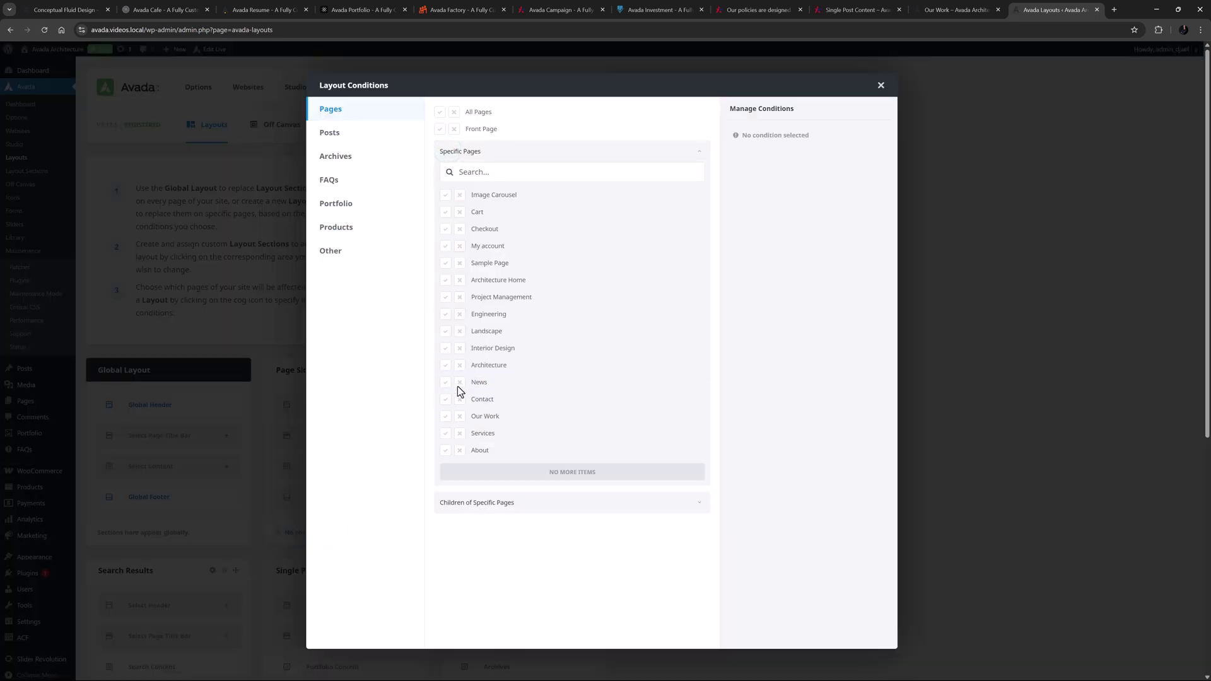
pyautogui.click(444, 416)
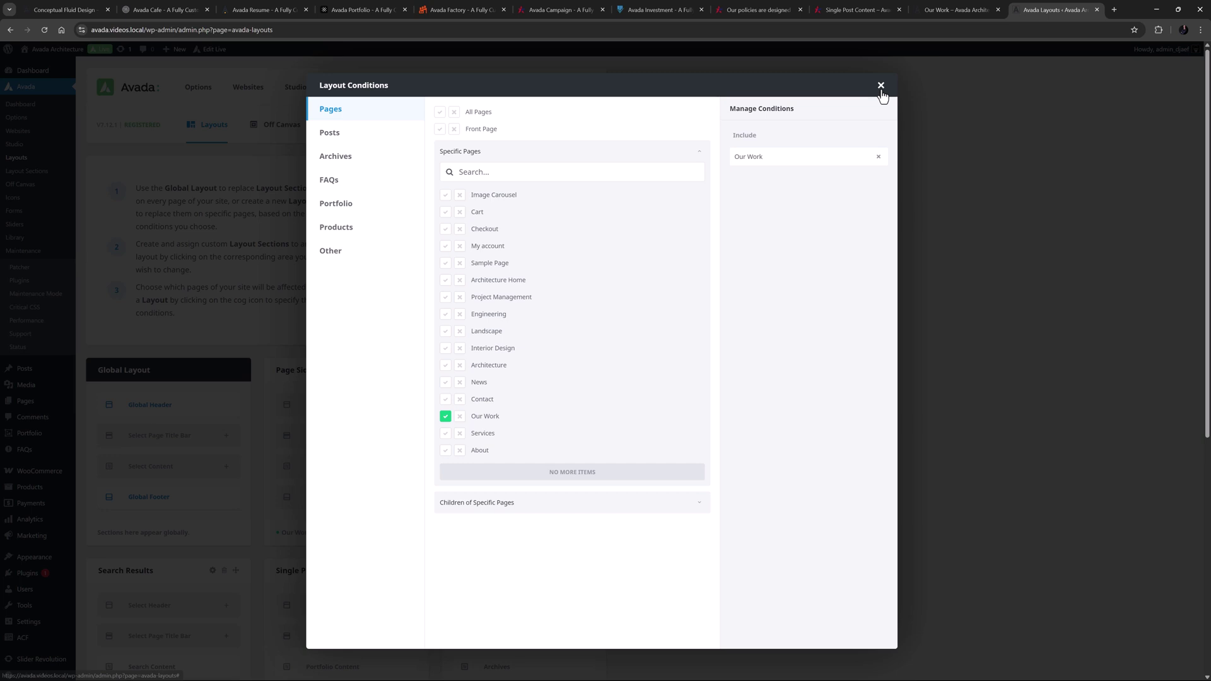
pyautogui.click(881, 92)
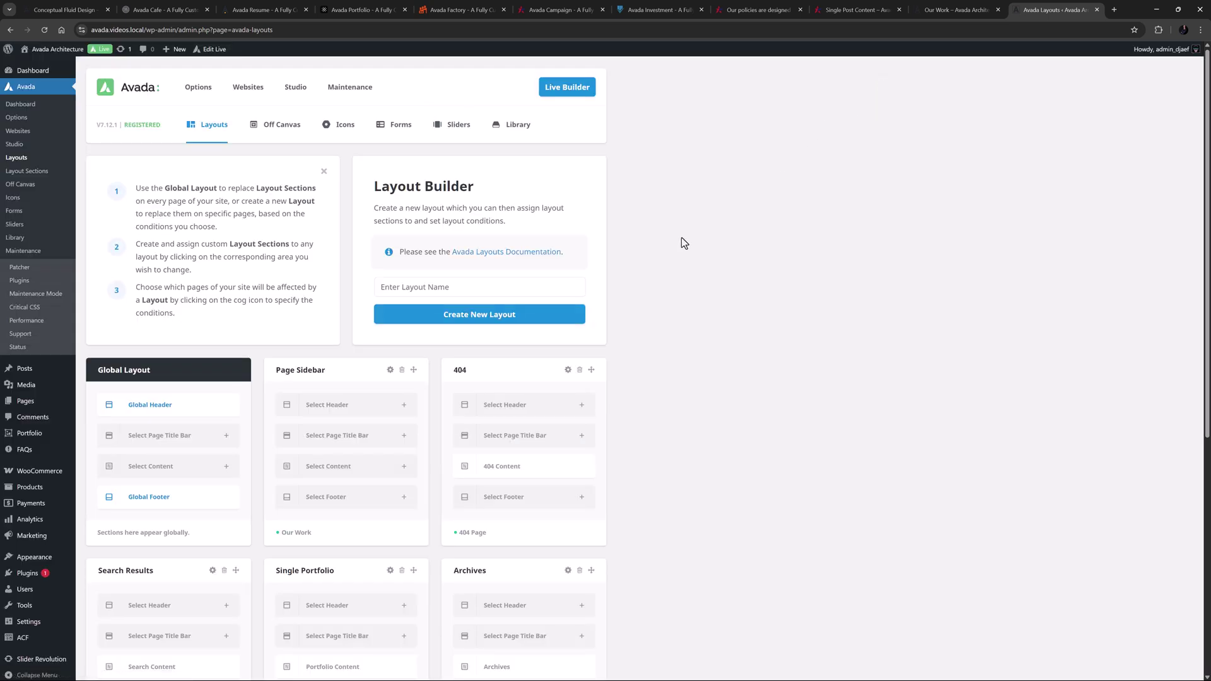
# - Create a Single Page Content section with a 3/4–1/4 container and a Content element in the wide column
pyautogui.click(397, 464)
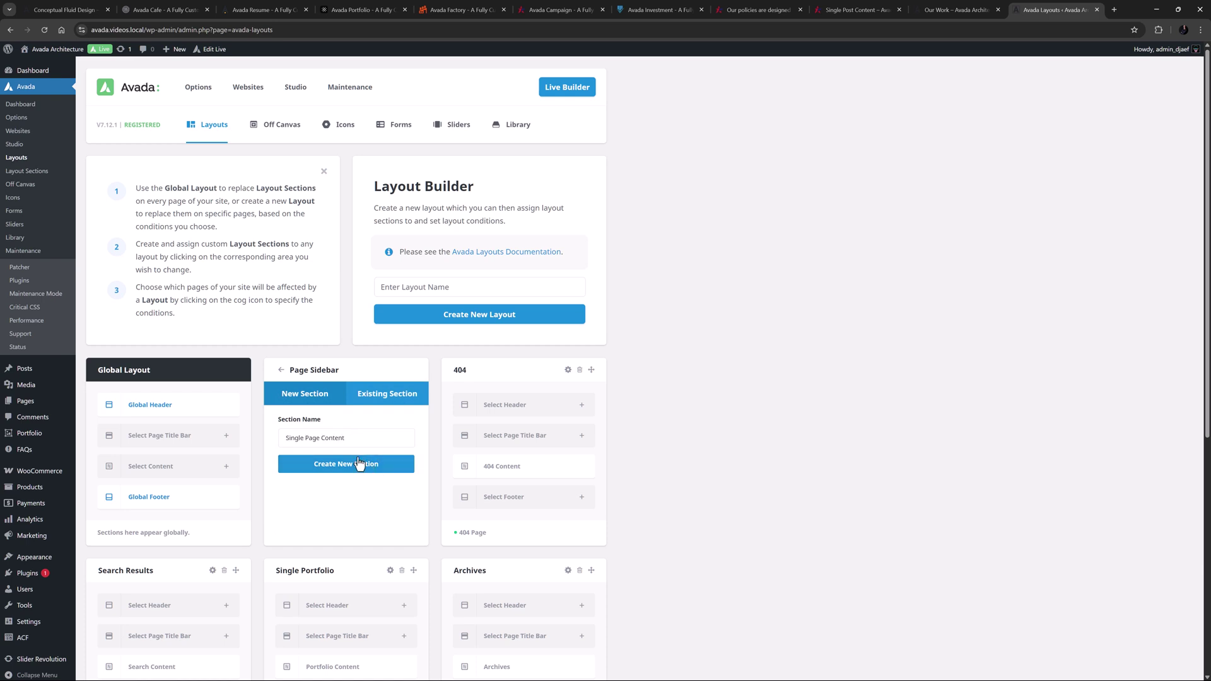
pyautogui.click(359, 464)
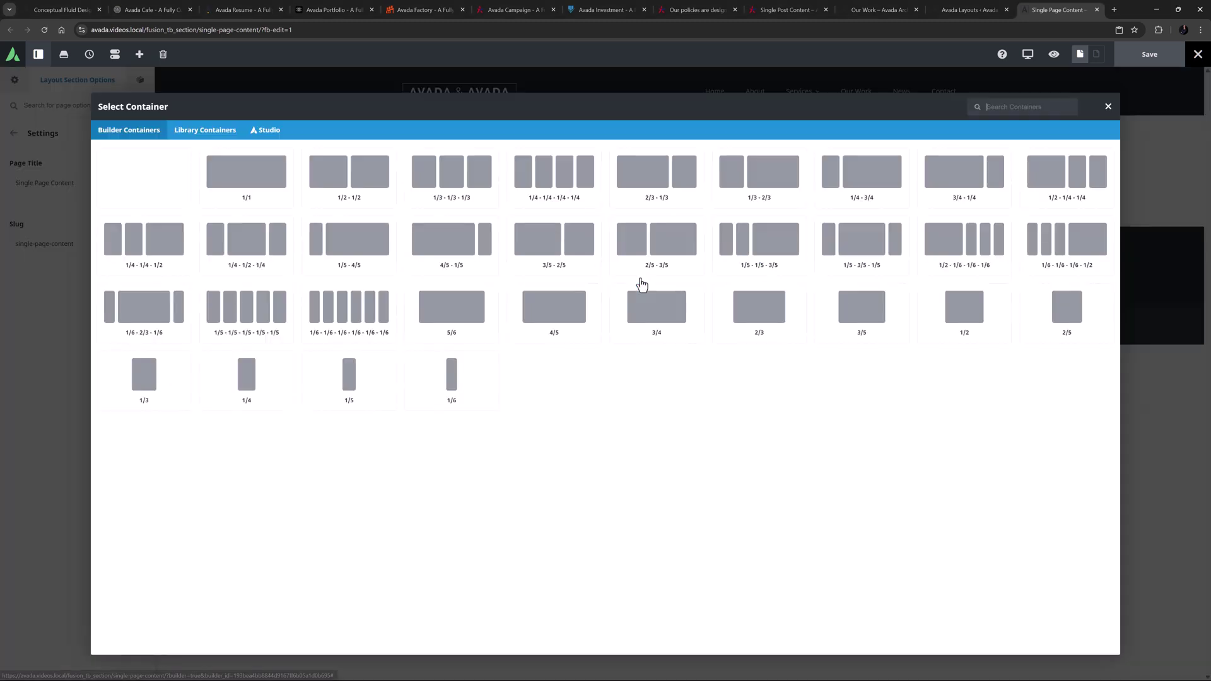
pyautogui.click(964, 183)
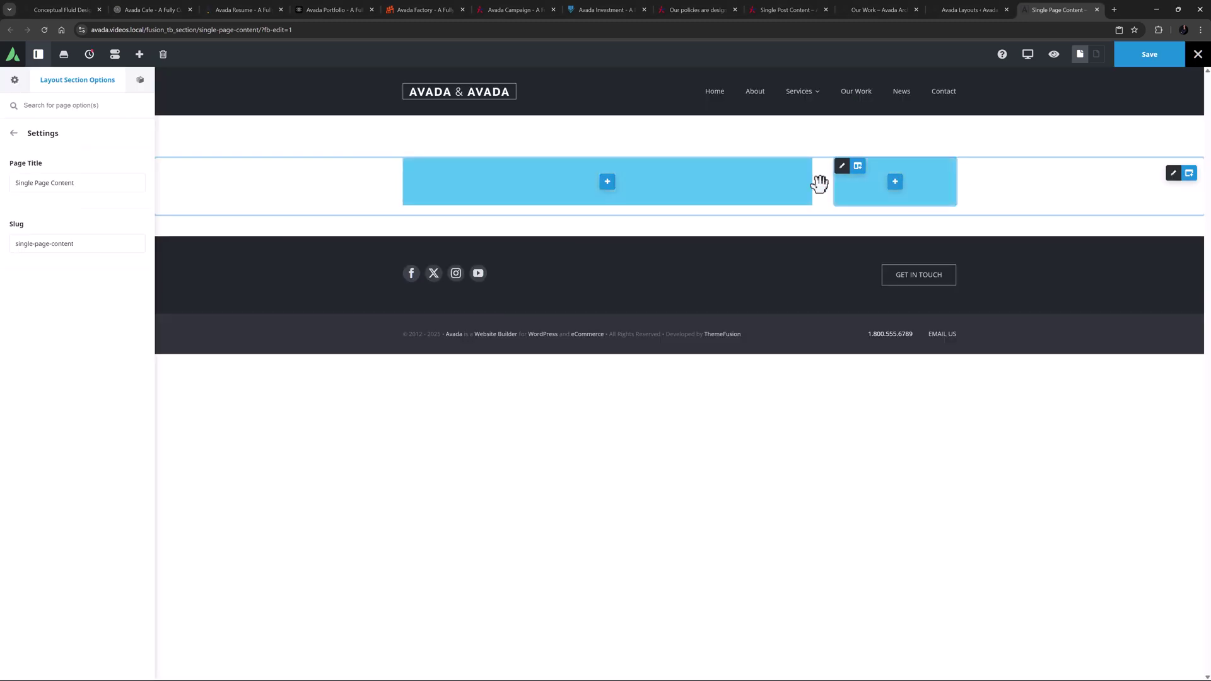
pyautogui.click(608, 183)
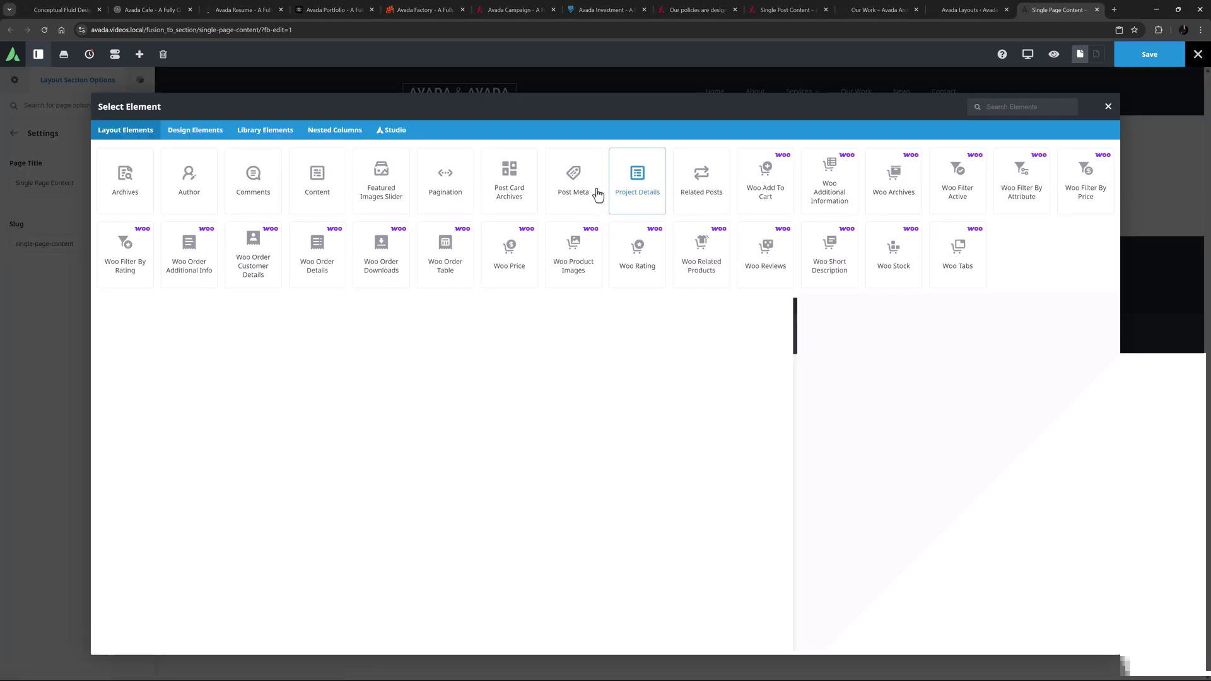
pyautogui.click(316, 184)
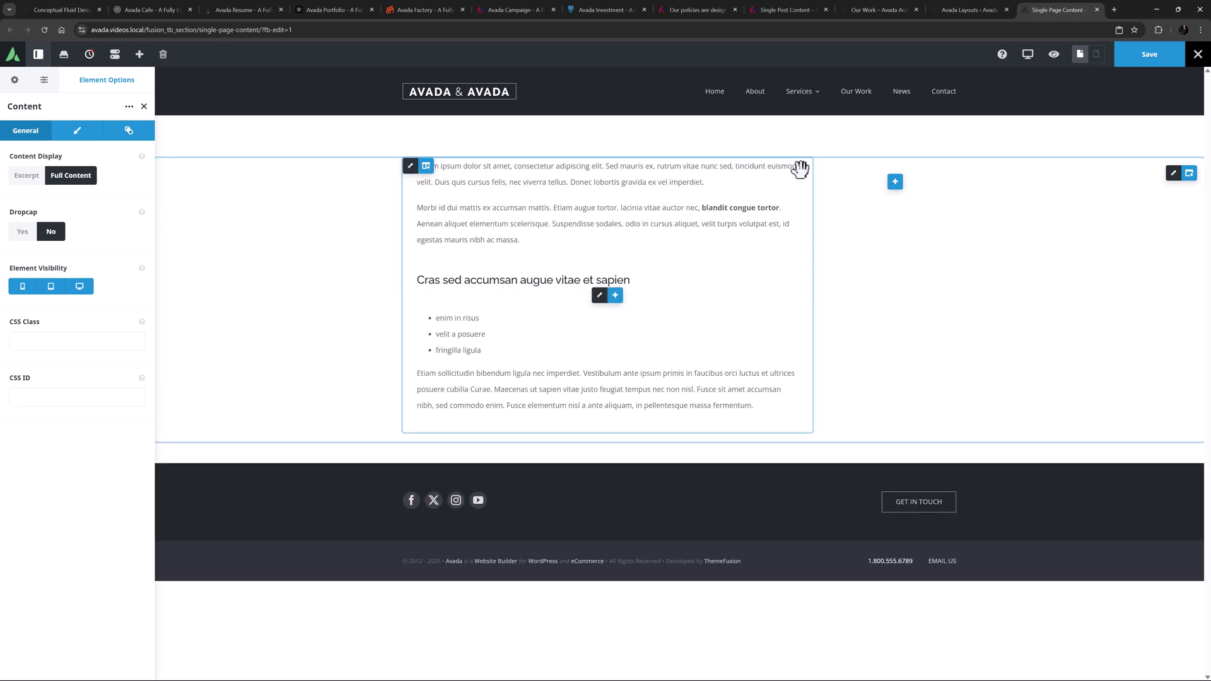
pyautogui.click(843, 167)
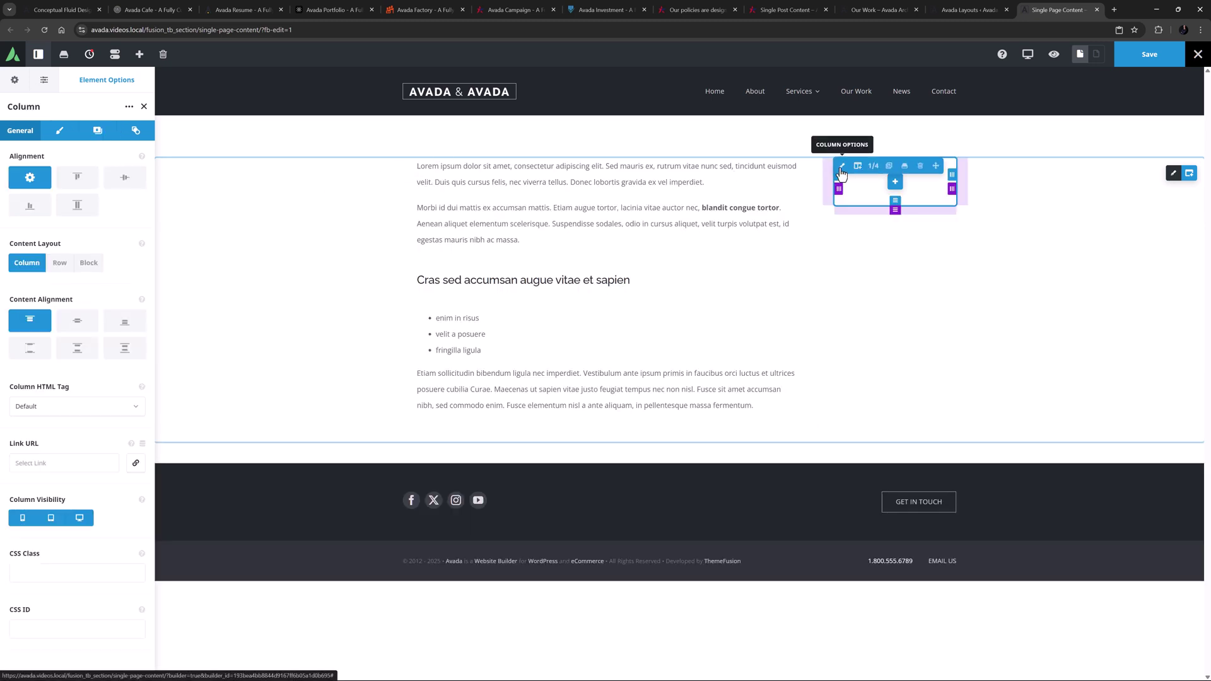
# - Set the 1/4 column's Extras to sticky on desktop and tablet only, 150px offset, and save
pyautogui.click(136, 132)
pyautogui.click(19, 247)
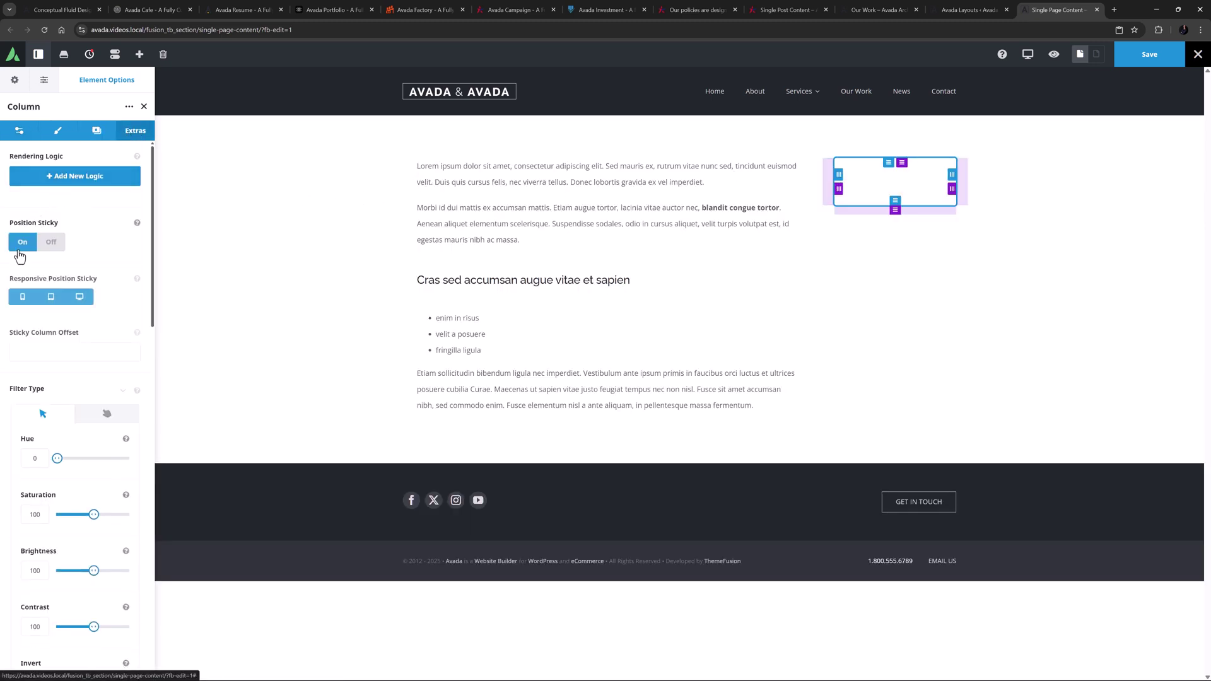
pyautogui.click(23, 297)
pyautogui.click(33, 353)
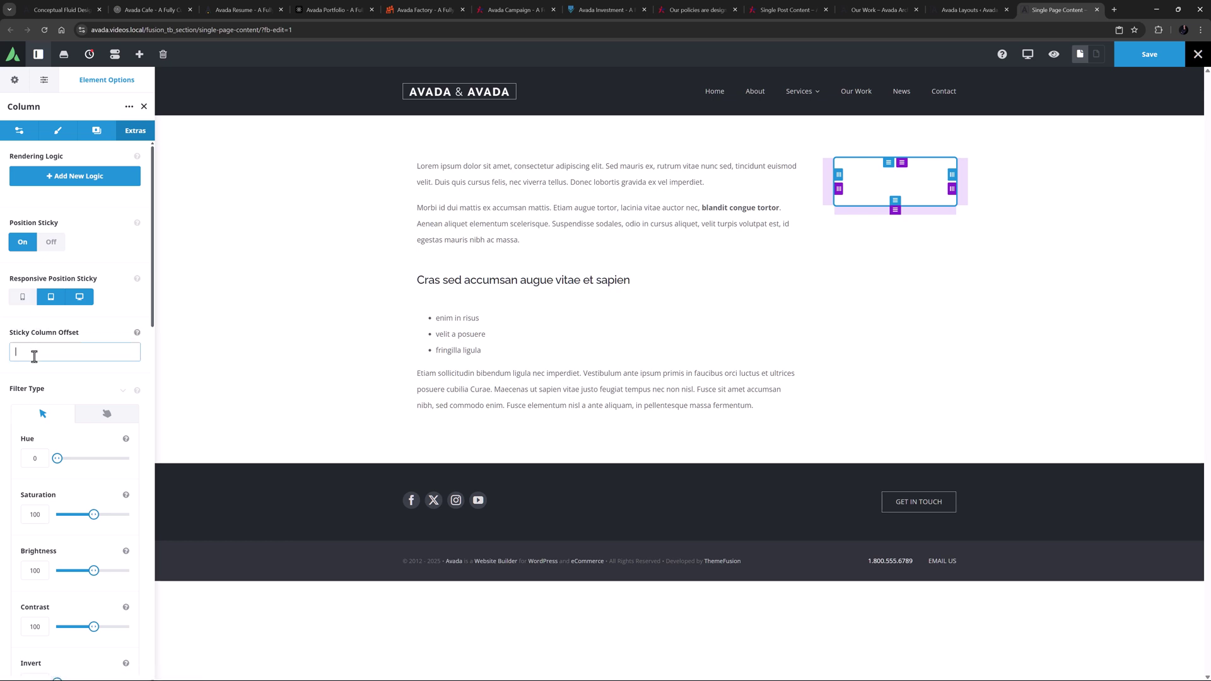
pyautogui.write('150px')
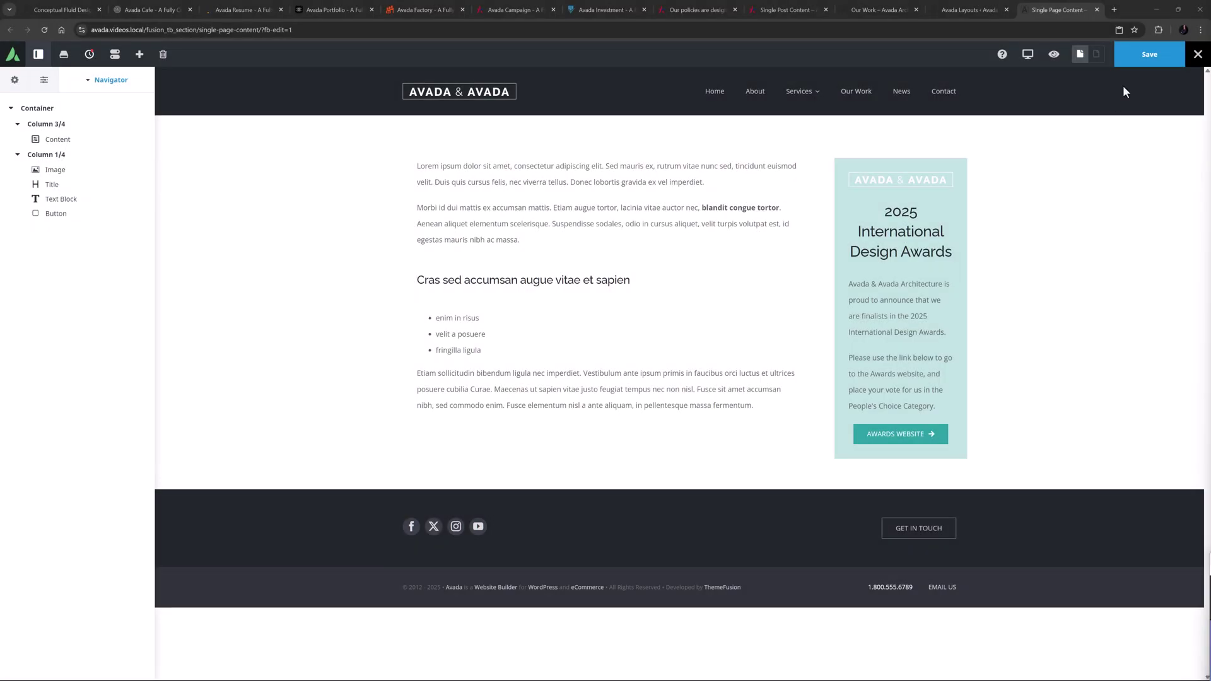
pyautogui.click(1149, 54)
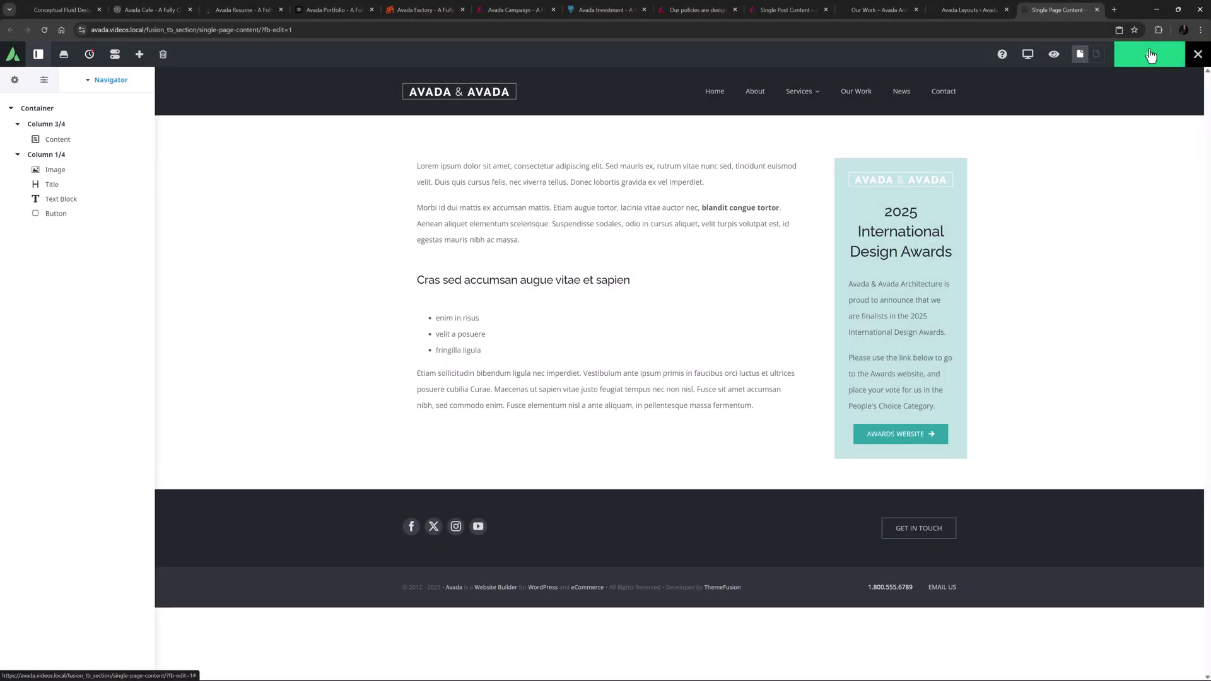
# - Reload the Our Work page and scroll down and back up to test the sticky Design Awards sidebar
pyautogui.click(842, 10)
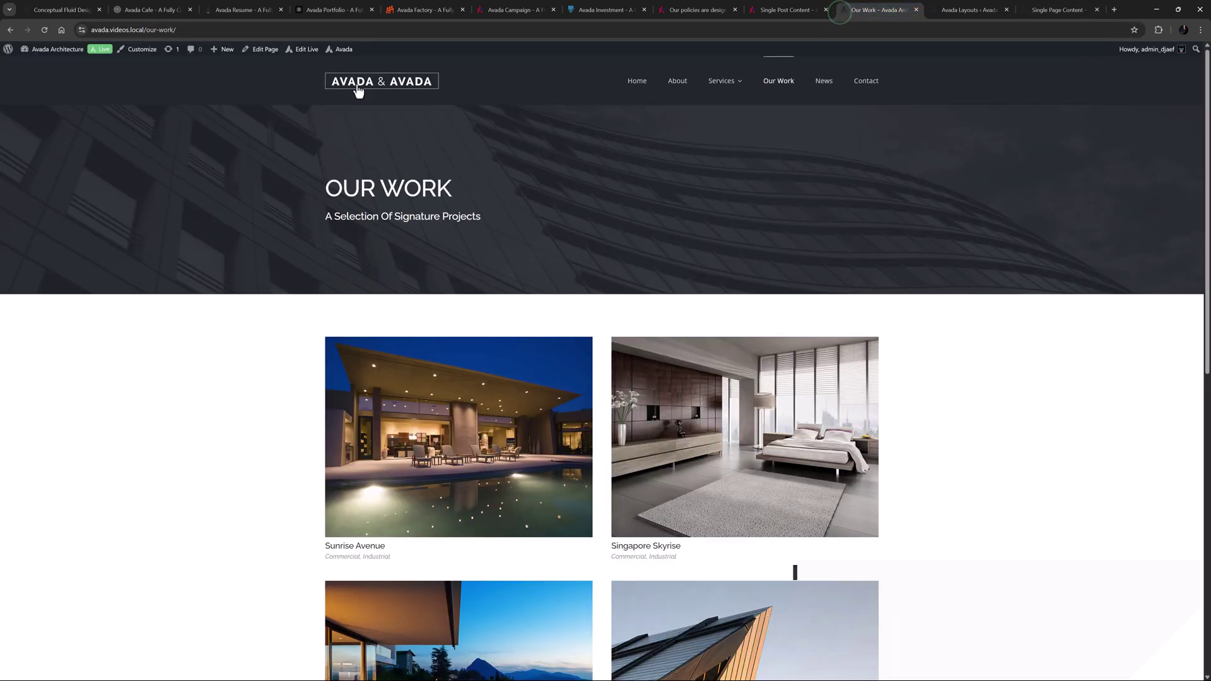
pyautogui.click(44, 30)
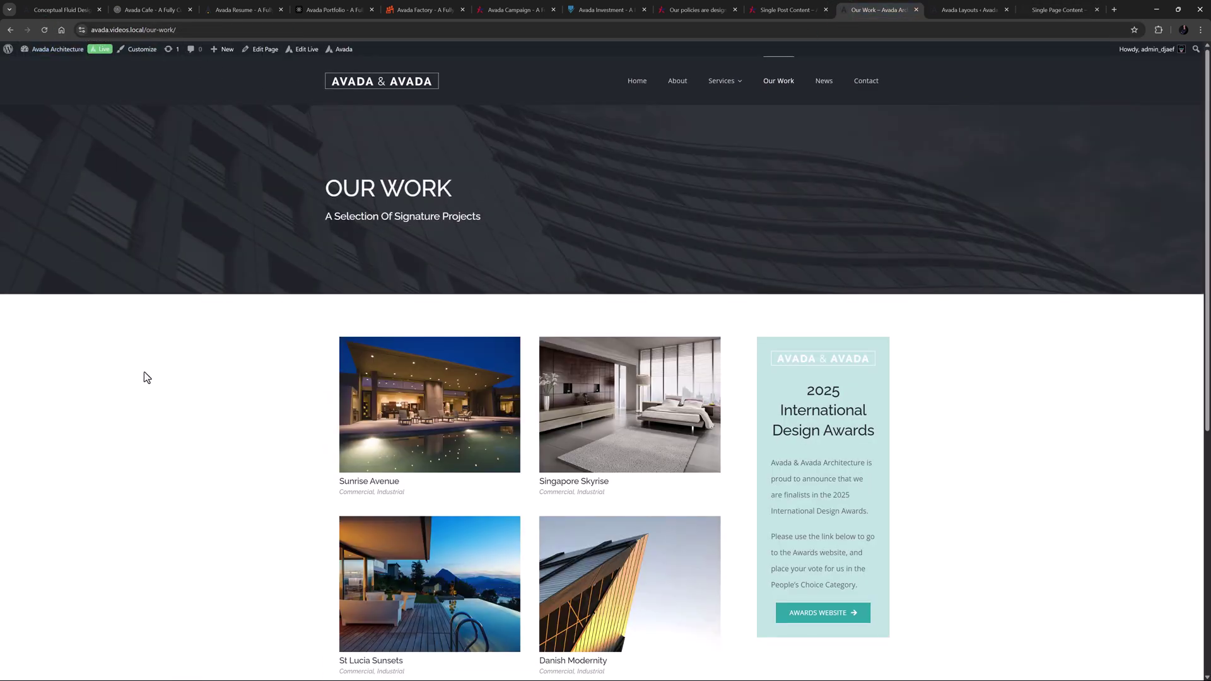
pyautogui.scroll(-4, 292, 374)
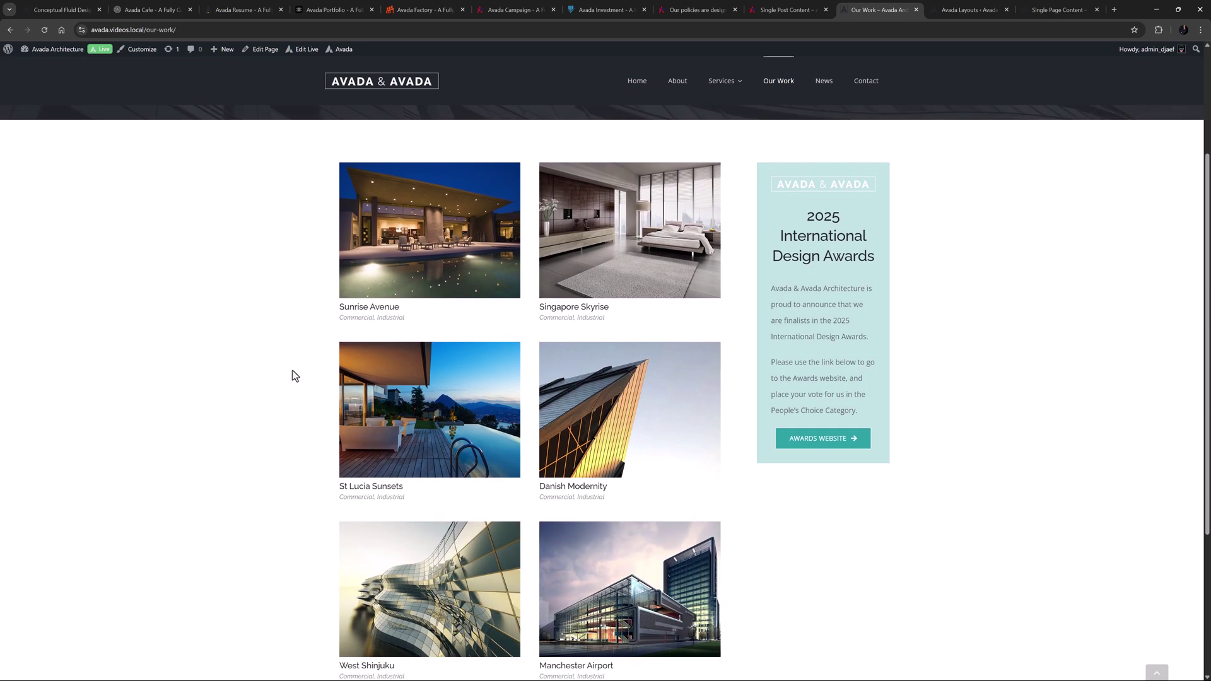
pyautogui.scroll(-9, 293, 374)
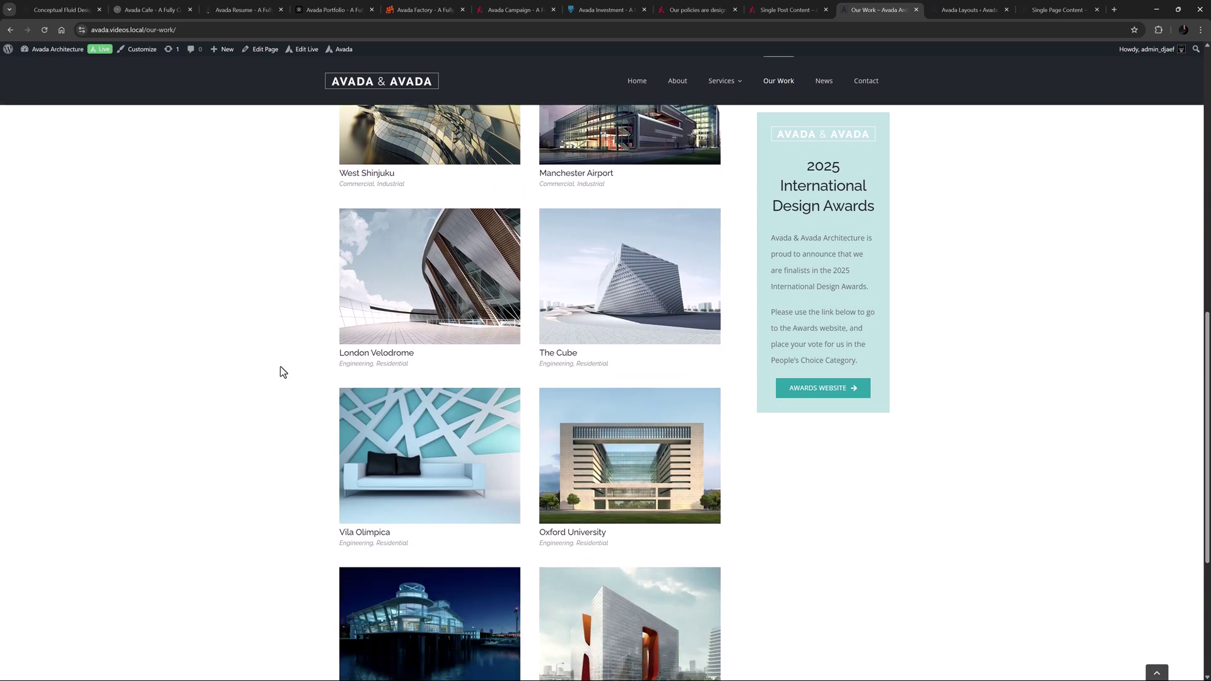
pyautogui.scroll(-2, 262, 366)
pyautogui.scroll(7, 260, 369)
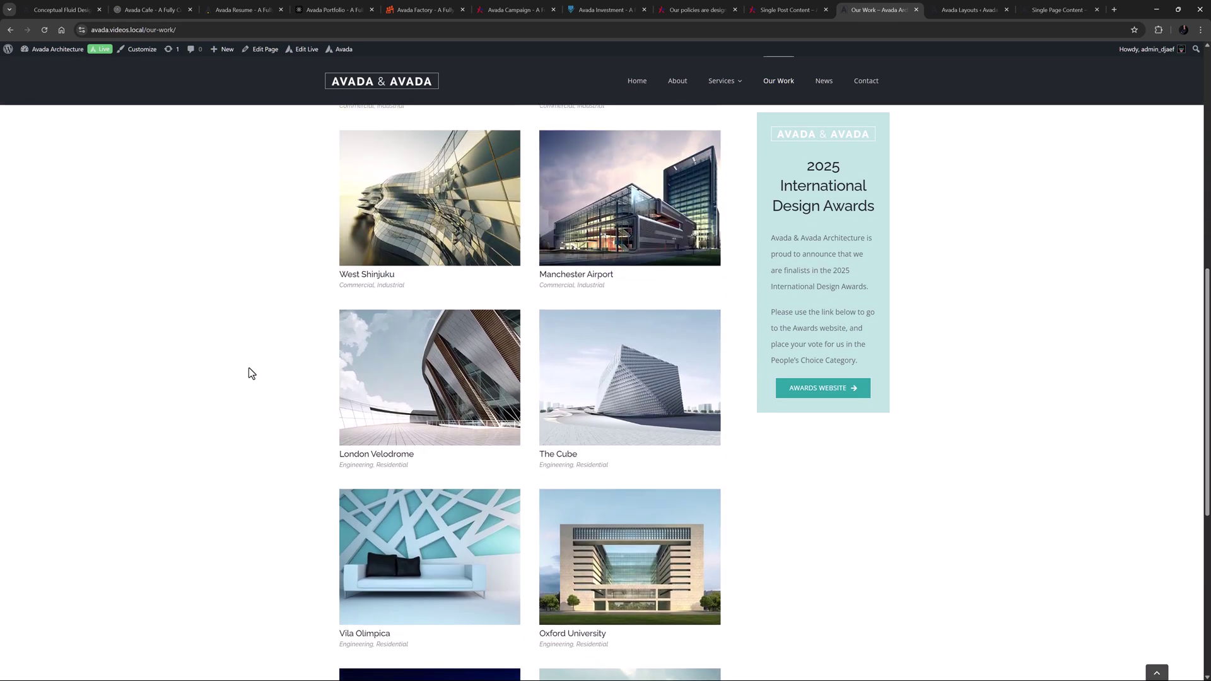
pyautogui.scroll(5, 246, 372)
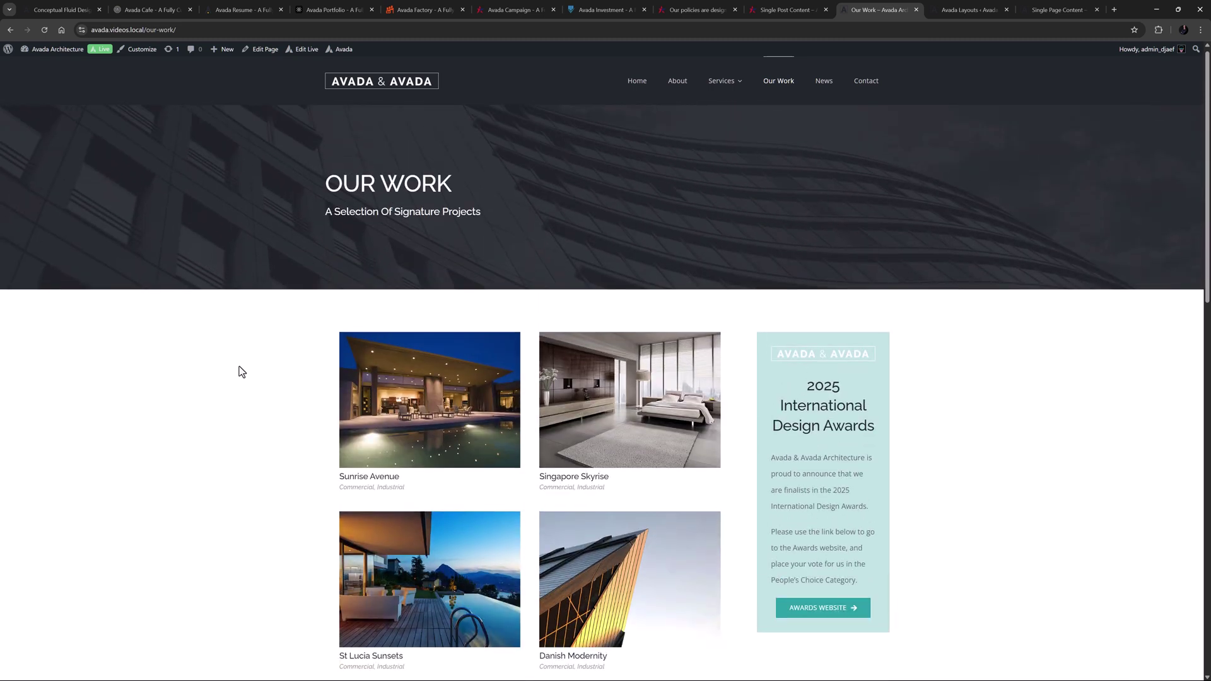